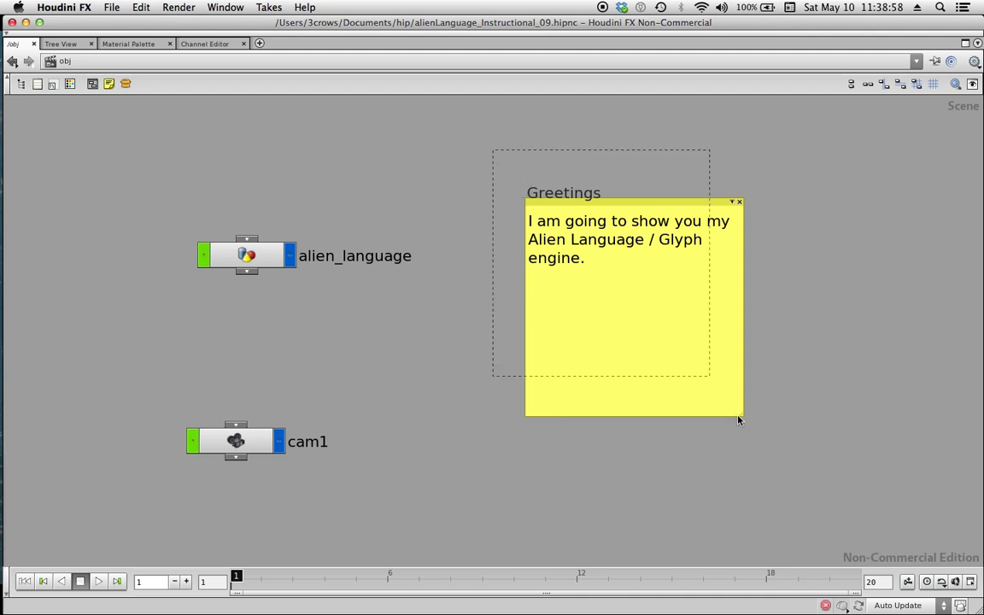
# Move the cam1 node so it lines up directly beneath the alien_language node
pyautogui.moveTo(786, 482); pyautogui.dragTo(788, 478)
pyautogui.moveTo(446, 397)
pyautogui.mouseDown(button='middle')
pyautogui.moveTo(454, 375)
pyautogui.moveTo(452, 394)
pyautogui.mouseUp(button='middle')
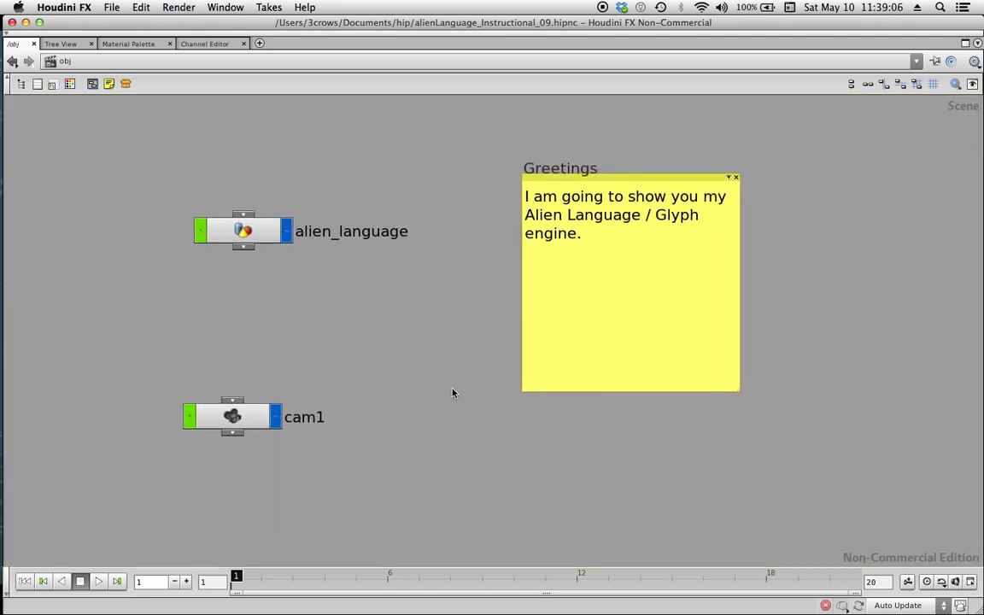
pyautogui.moveTo(255, 409); pyautogui.dragTo(265, 397)
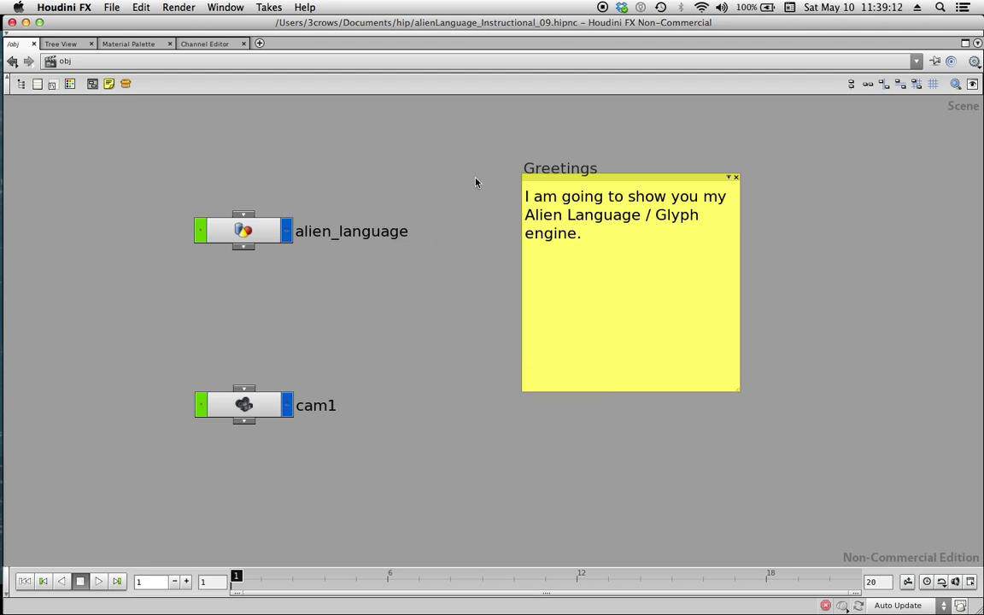
# Enter the alien_language geometry network and look over its node groups from baseGrids down to the output
pyautogui.moveTo(147, 163); pyautogui.dragTo(149, 165)
pyautogui.press('i')
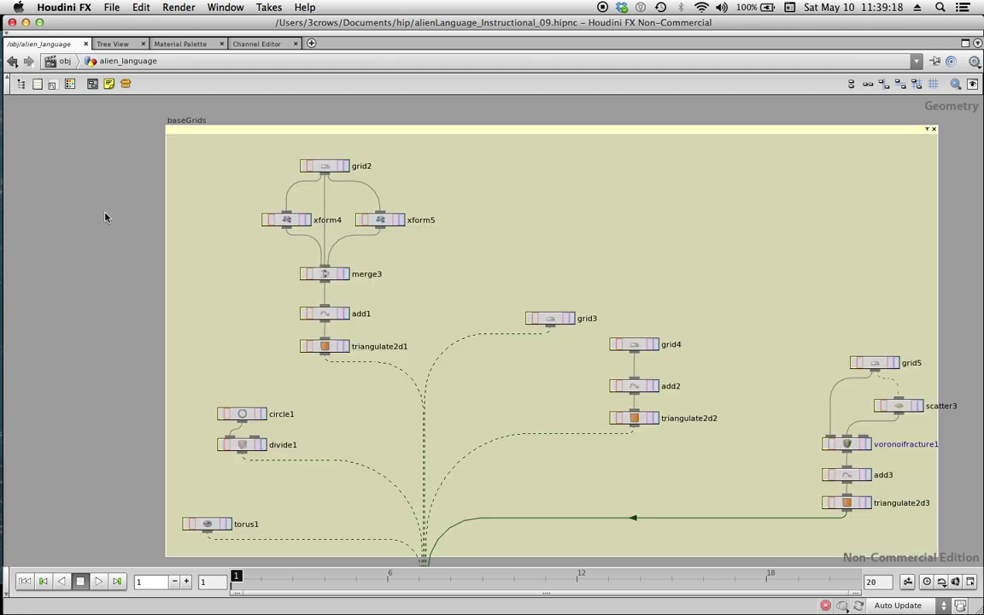
pyautogui.press('h')
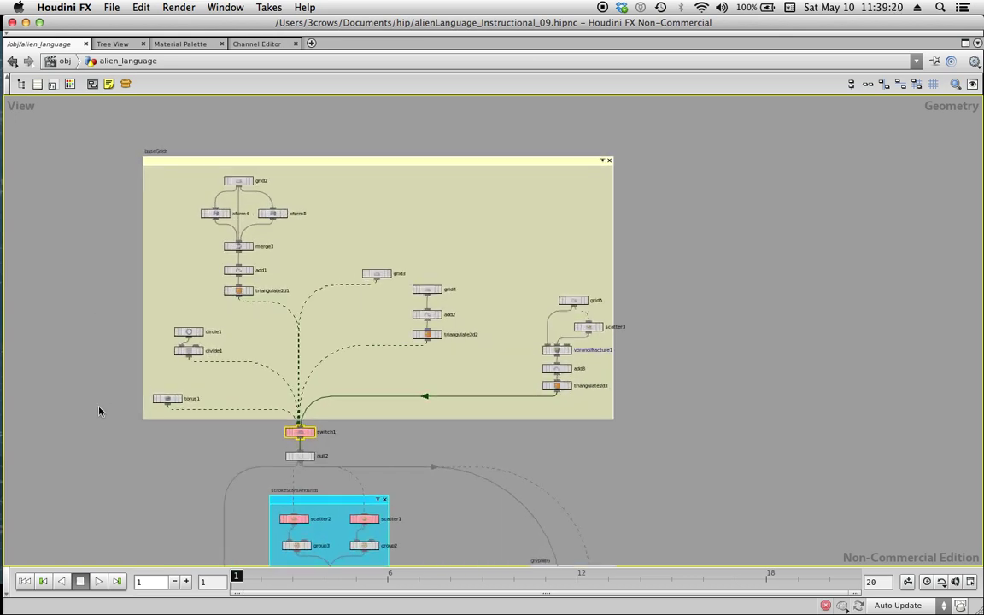
pyautogui.moveTo(148, 452); pyautogui.dragTo(163, 402, button='middle')
pyautogui.moveTo(163, 453); pyautogui.dragTo(162, 399, button='middle')
pyautogui.moveTo(176, 404); pyautogui.dragTo(159, 431, button='right')
pyautogui.moveTo(160, 436); pyautogui.dragTo(187, 307, button='middle')
pyautogui.scroll(-3, 173, 374)
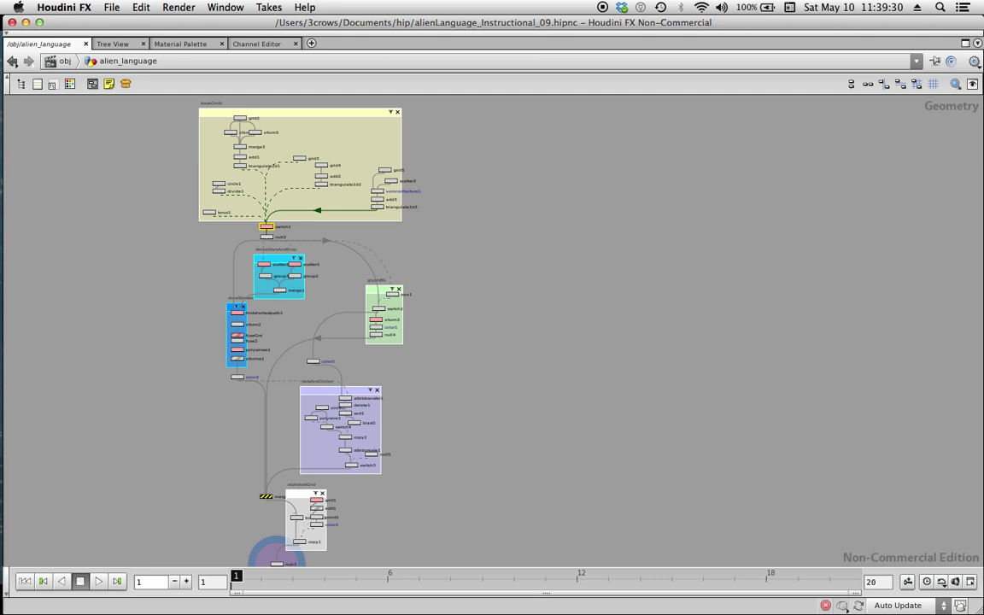
# Highlight the strokeStarsAndEnds group and the findshortestpath1 stroke group to examine their nodes, then clear the selection
pyautogui.moveTo(202, 239); pyautogui.dragTo(324, 386)
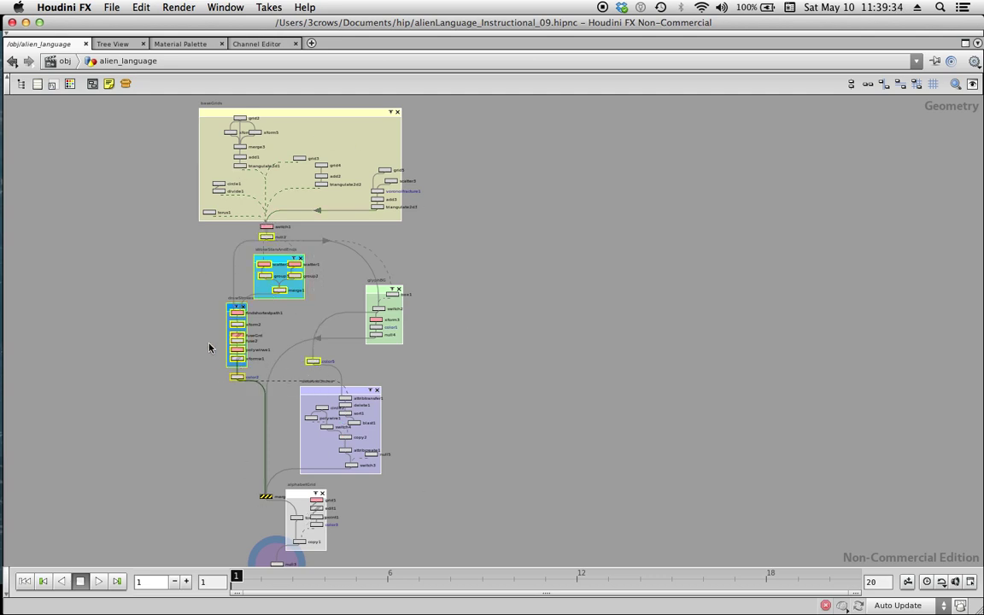
pyautogui.moveTo(201, 247); pyautogui.dragTo(272, 309)
pyautogui.moveTo(313, 362); pyautogui.dragTo(313, 362)
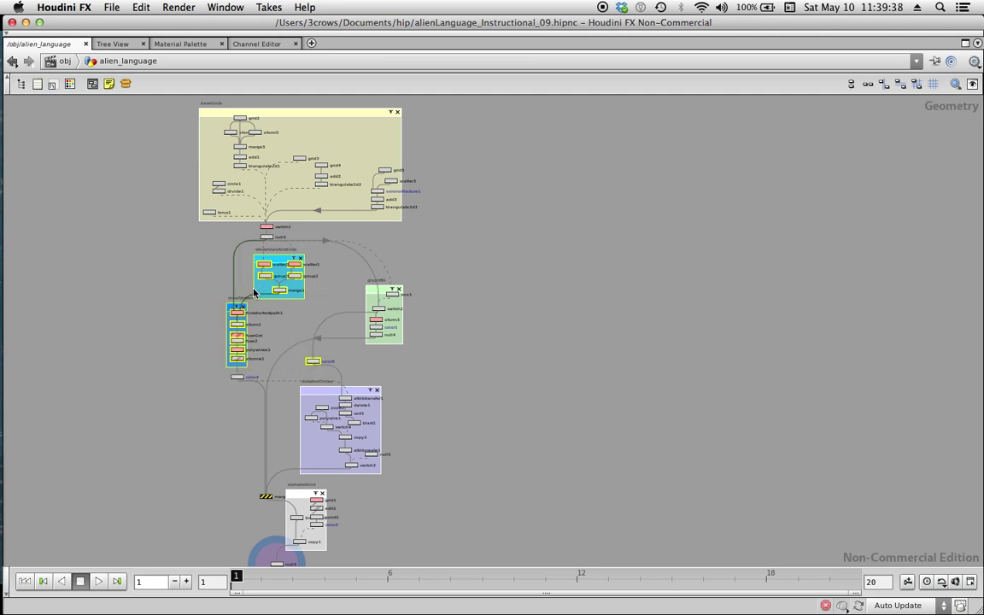
pyautogui.click(209, 395)
pyautogui.moveTo(203, 415); pyautogui.dragTo(244, 386, button='middle')
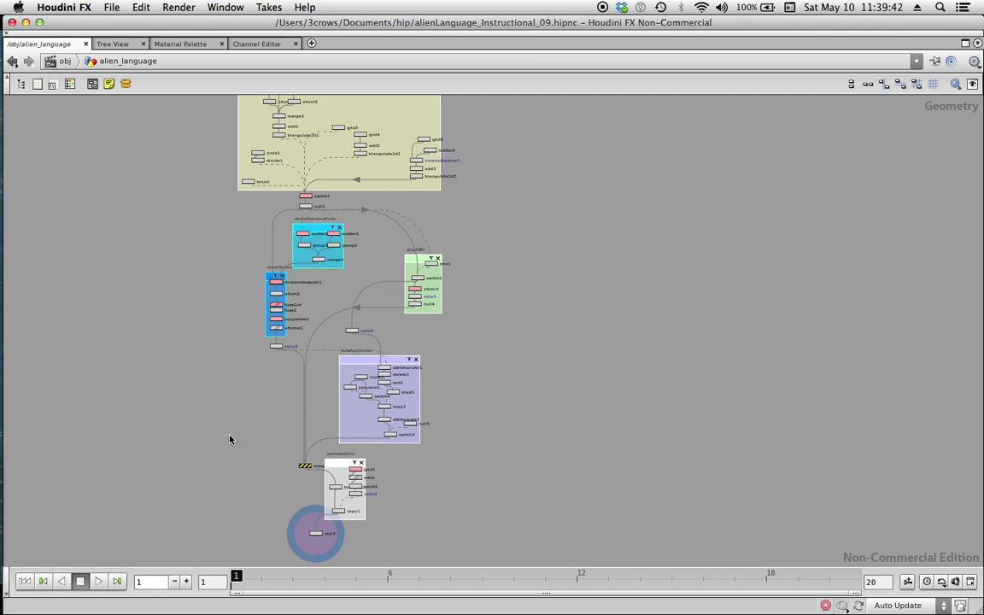
# Restore the multi-pane layout to inspect the glyph grid in the Scene View beside the network's output nodes
pyautogui.hotkey('ctrl', 'b')
pyautogui.moveTo(819, 469); pyautogui.dragTo(916, 355, button='middle')
pyautogui.moveTo(883, 484); pyautogui.dragTo(893, 432, button='middle')
pyautogui.moveTo(869, 472); pyautogui.dragTo(876, 452, button='right')
pyautogui.moveTo(878, 455); pyautogui.dragTo(900, 442, button='middle')
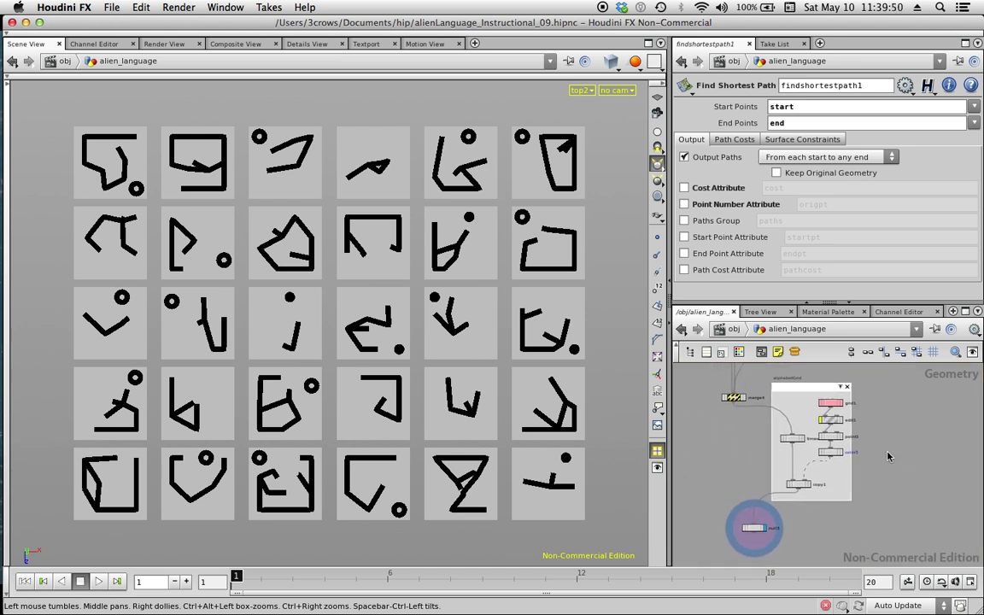
# Step the timeline frame by frame from 1 to 6 to compare the generated glyphs, and return to the first frame
pyautogui.press('Right')
pyautogui.press('Right')
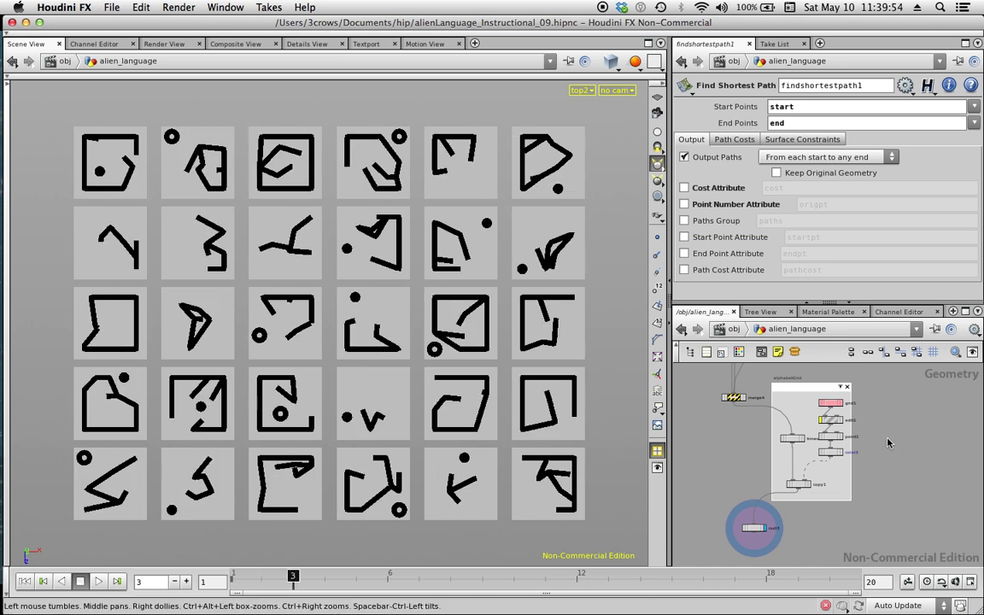
pyautogui.press('Right')
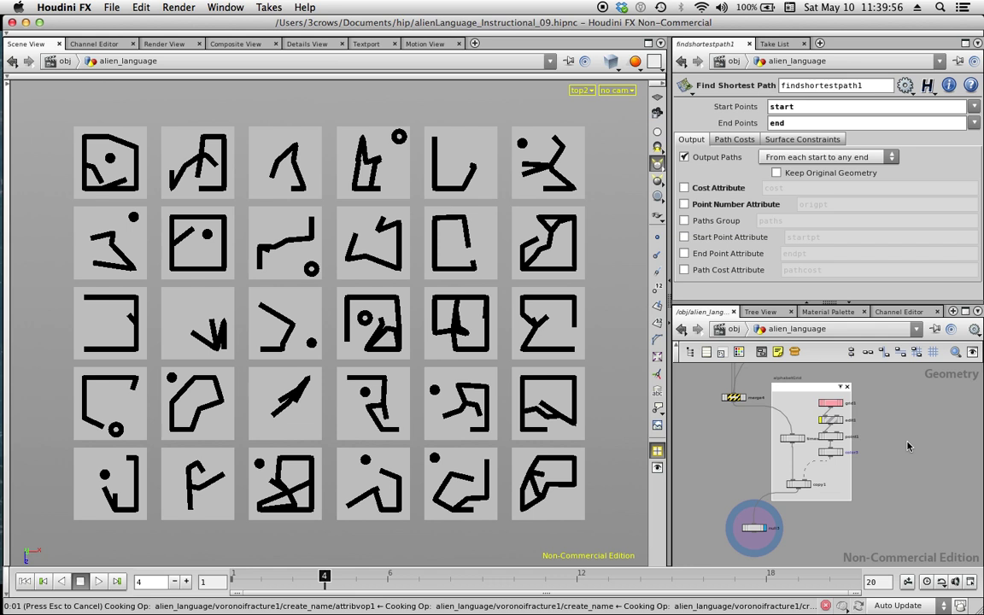
pyautogui.press('Right')
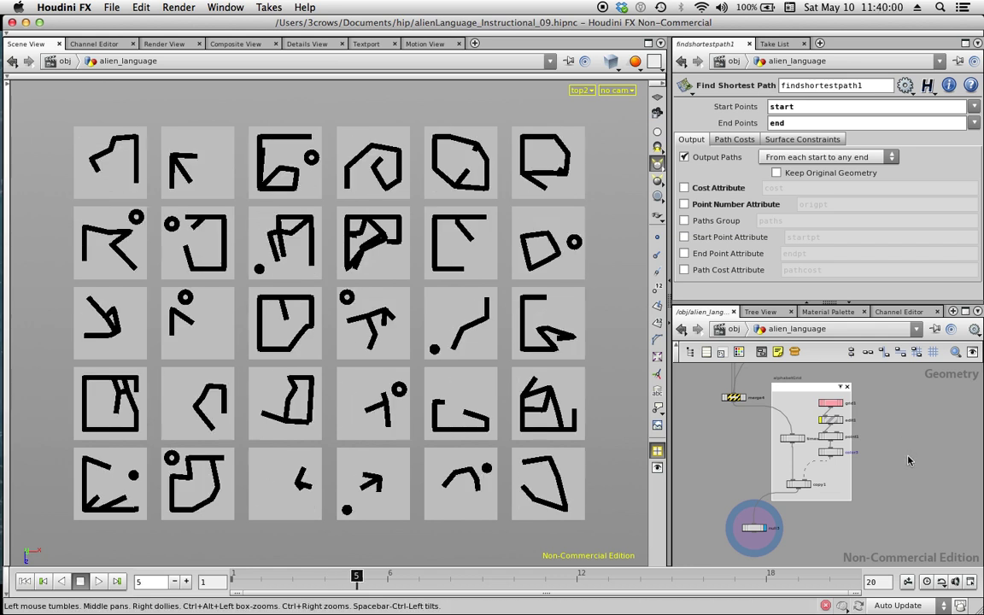
pyautogui.press('Right')
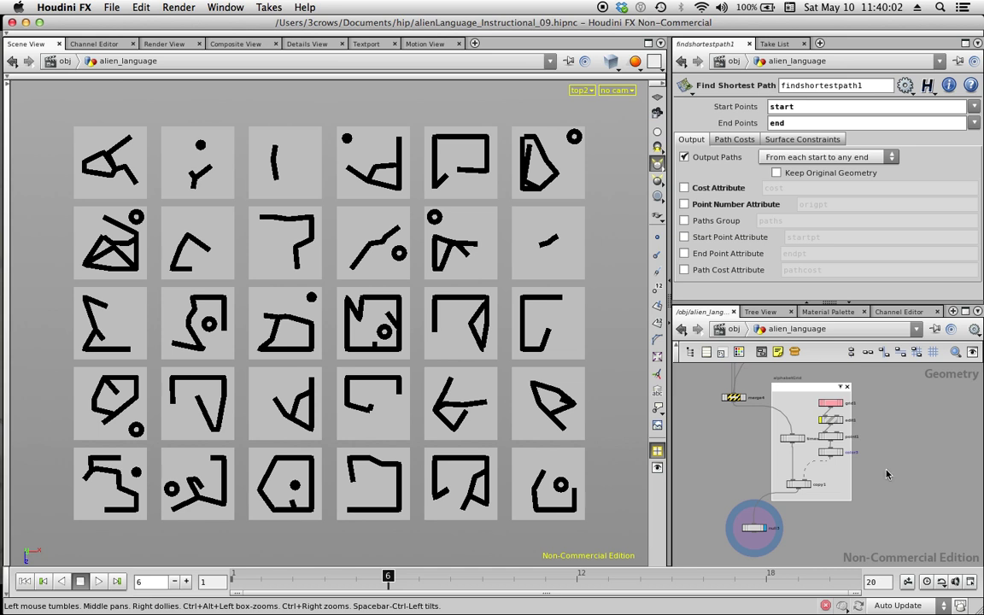
pyautogui.click(25, 580)
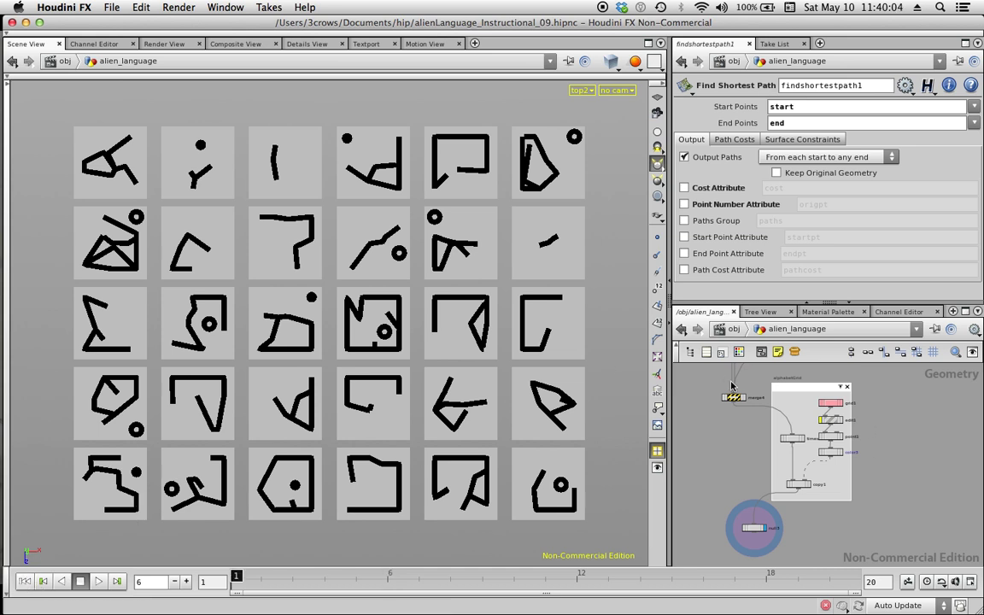
# Maximize the network editor on the baseGrids group
pyautogui.moveTo(711, 422); pyautogui.dragTo(764, 603, button='middle')
pyautogui.moveTo(741, 447); pyautogui.dragTo(714, 540, button='middle')
pyautogui.hotkey('ctrl', 'b')
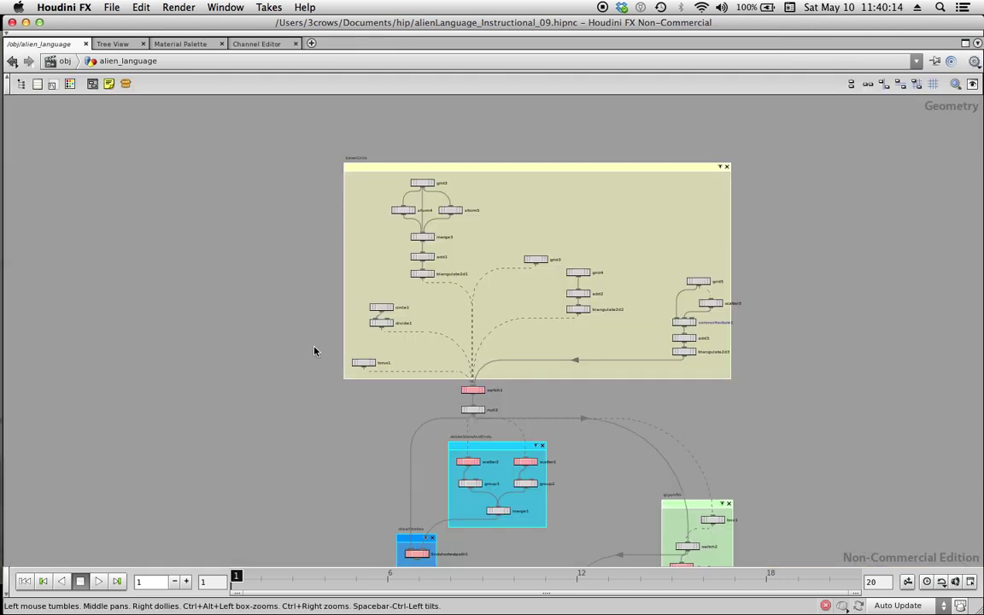
pyautogui.scroll(5, 298, 282)
pyautogui.moveTo(304, 268); pyautogui.dragTo(106, 316, button='middle')
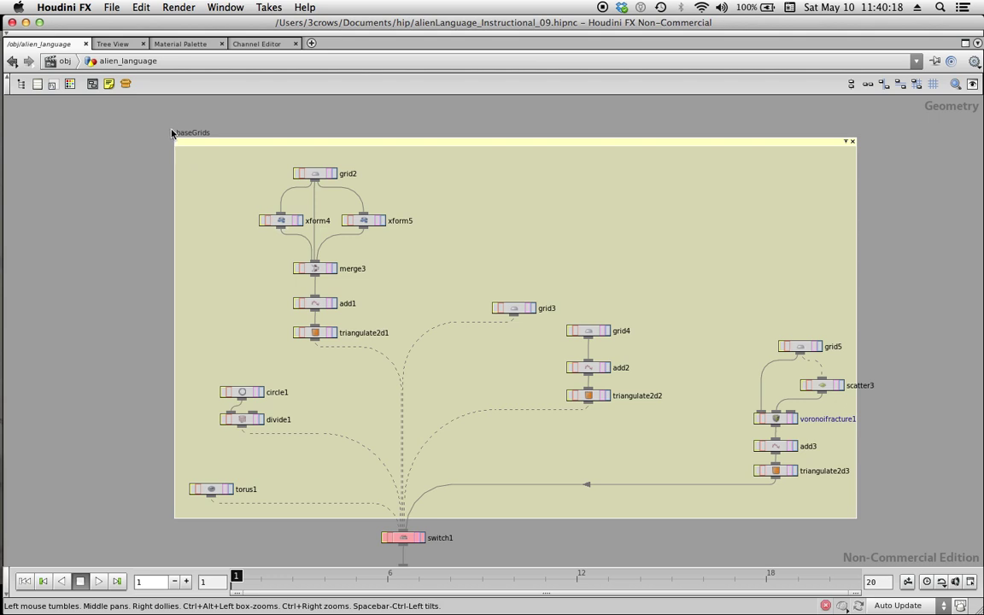
# Select the switch1 node below baseGrids and show its parameters over the network
pyautogui.moveTo(796, 504); pyautogui.dragTo(882, 530)
pyautogui.click(896, 485)
pyautogui.moveTo(189, 475); pyautogui.dragTo(256, 508)
pyautogui.click(403, 537)
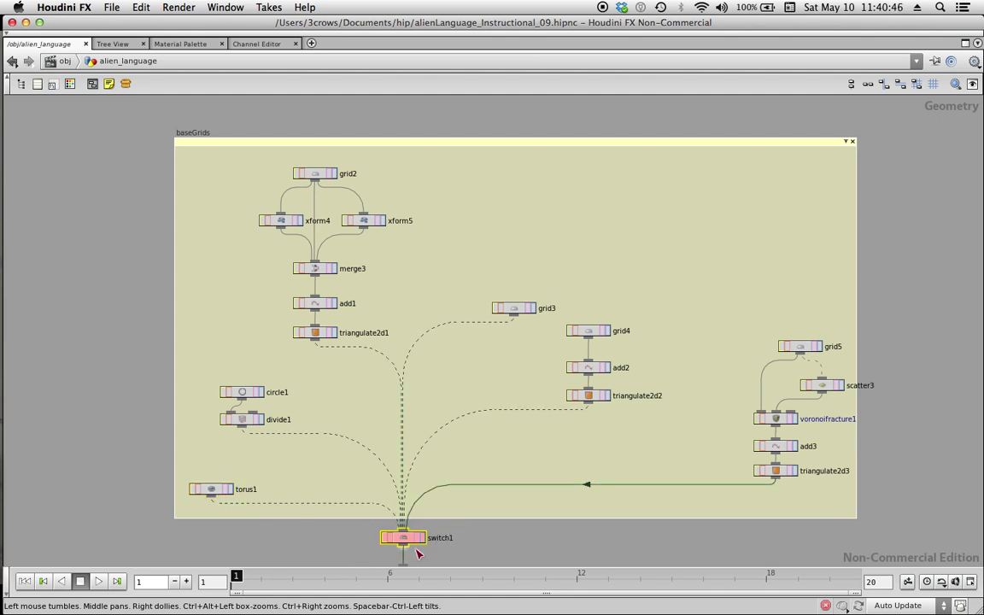
pyautogui.press('p')
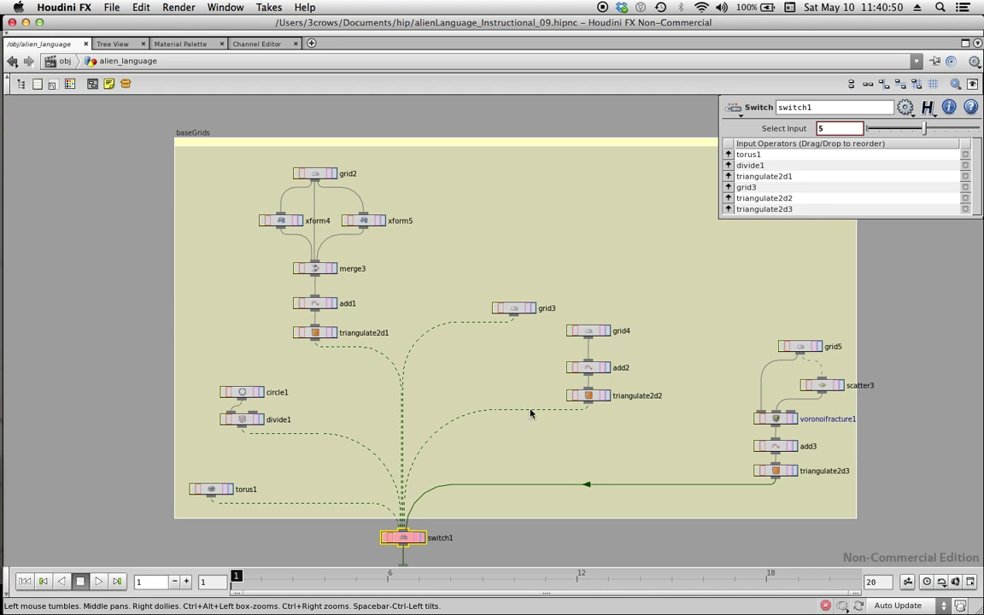
# Select each base grid branch feeding switch1 in turn to review it, ending on torus1, and hide the parameter overlay
pyautogui.moveTo(205, 465); pyautogui.dragTo(252, 511)
pyautogui.moveTo(226, 444); pyautogui.dragTo(266, 375)
pyautogui.moveTo(258, 159)
pyautogui.mouseDown()
pyautogui.moveTo(345, 271)
pyautogui.moveTo(385, 354)
pyautogui.mouseUp()
pyautogui.moveTo(472, 257); pyautogui.dragTo(538, 334)
pyautogui.moveTo(567, 279); pyautogui.dragTo(606, 425)
pyautogui.moveTo(714, 323); pyautogui.dragTo(854, 485)
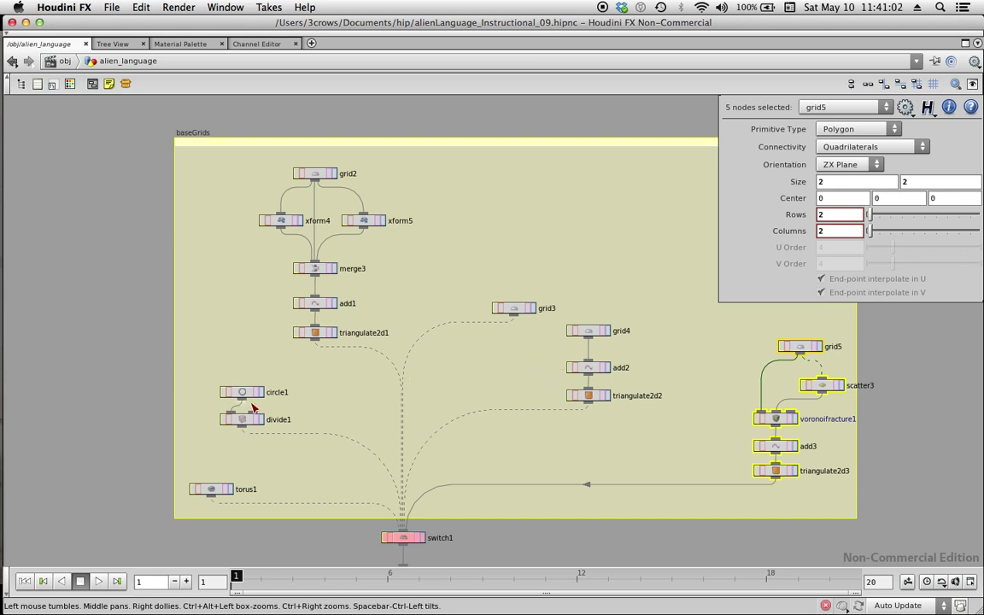
pyautogui.click(584, 285)
pyautogui.click(589, 330)
pyautogui.moveTo(256, 457); pyautogui.dragTo(193, 511)
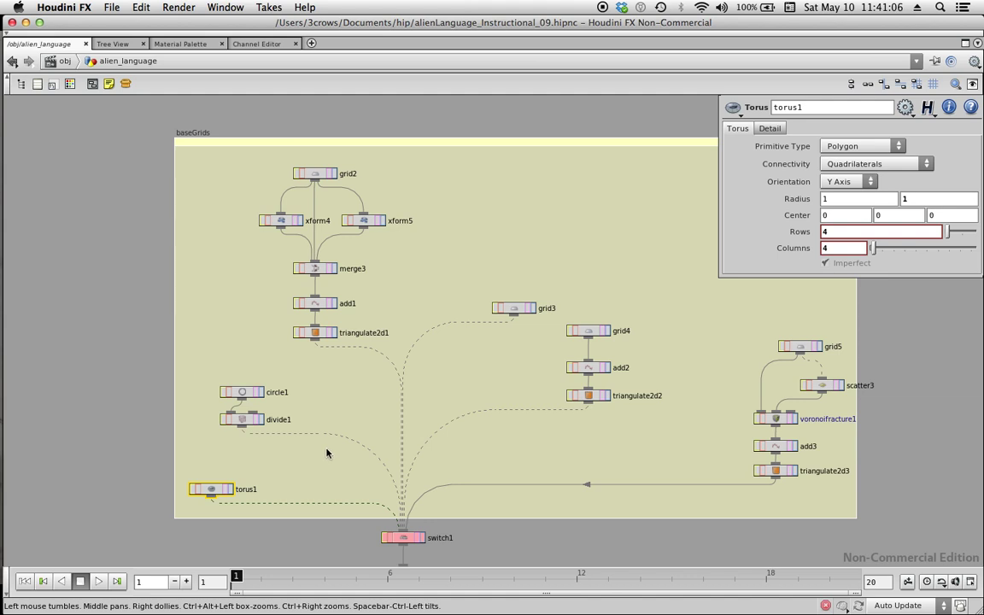
pyautogui.press('p')
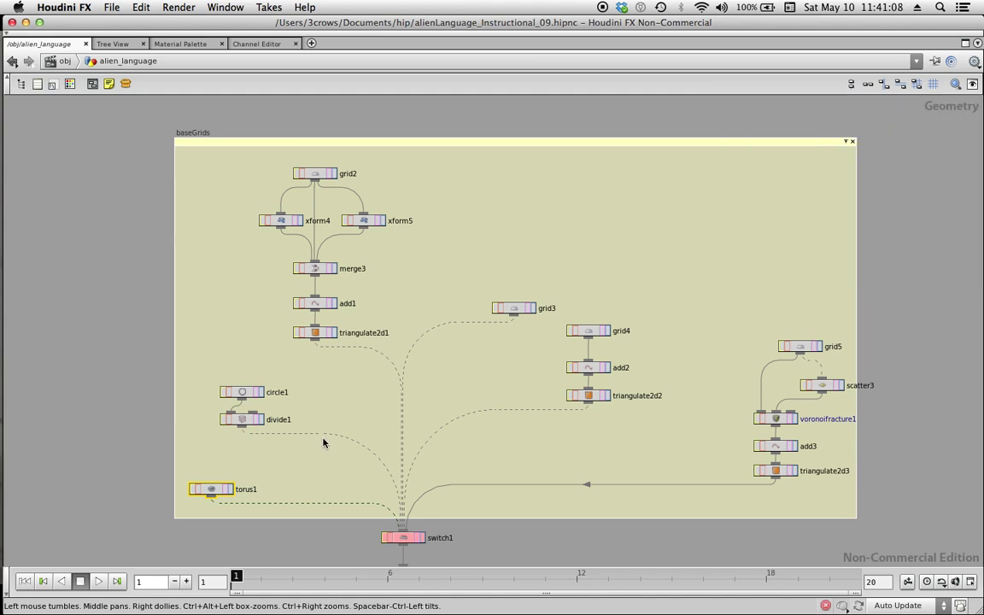
# Restore the multi-pane layout and display the torus1 node in the Scene View
pyautogui.hotkey('ctrl', 'b')
pyautogui.moveTo(765, 429); pyautogui.dragTo(951, 317, button='middle')
pyautogui.moveTo(773, 488); pyautogui.dragTo(760, 402, button='middle')
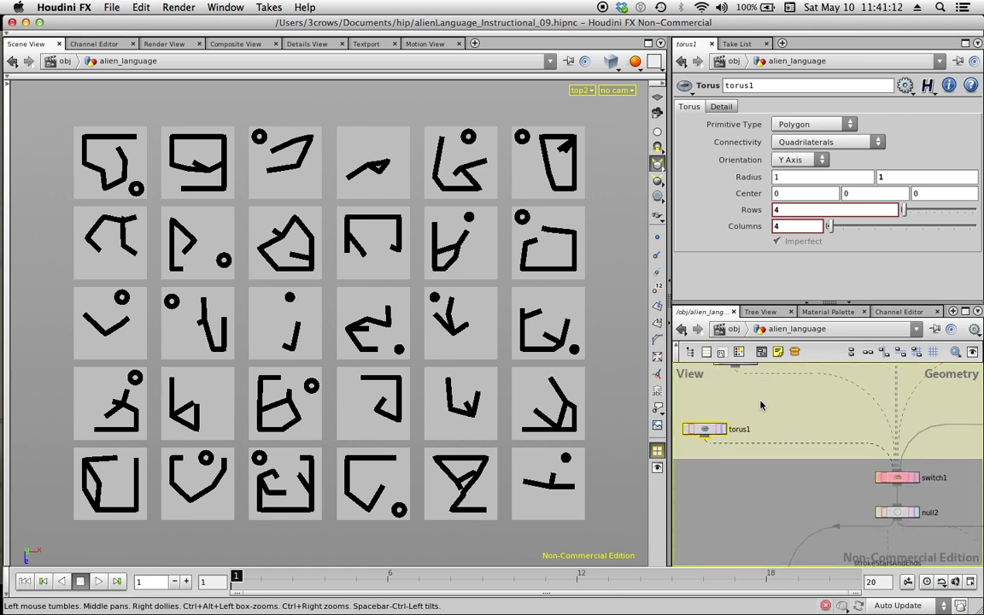
pyautogui.click(715, 428)
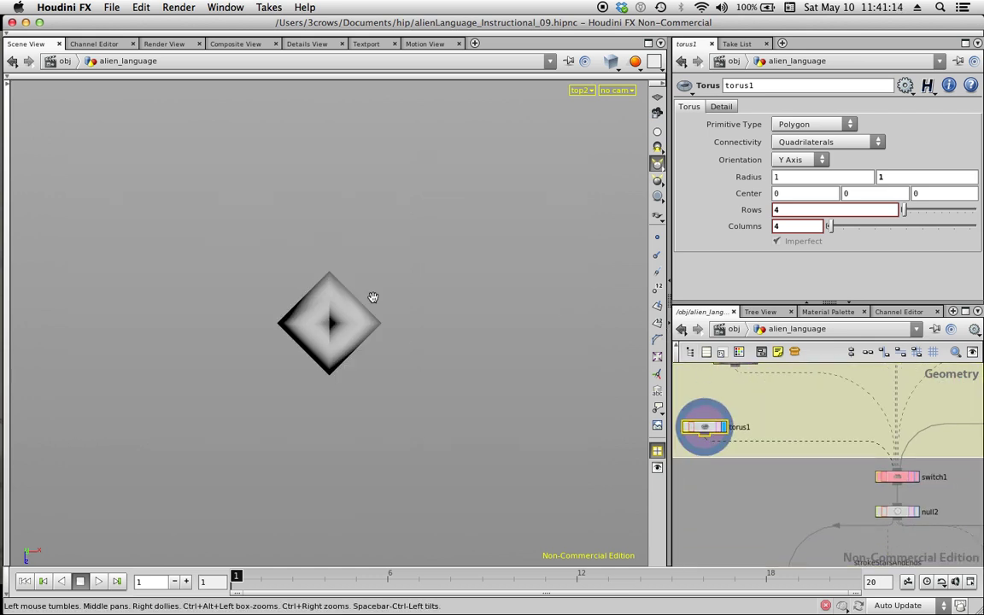
# Examine the torus in a perspective view with wireframe shading
pyautogui.moveTo(373, 297); pyautogui.dragTo(292, 274)
pyautogui.moveTo(319, 366)
pyautogui.mouseDown()
pyautogui.moveTo(321, 345)
pyautogui.moveTo(333, 343)
pyautogui.moveTo(274, 372)
pyautogui.moveTo(310, 417)
pyautogui.moveTo(470, 288)
pyautogui.moveTo(391, 326)
pyautogui.moveTo(427, 345)
pyautogui.moveTo(346, 401)
pyautogui.moveTo(312, 386)
pyautogui.moveTo(404, 372)
pyautogui.moveTo(400, 331)
pyautogui.moveTo(358, 329)
pyautogui.moveTo(393, 446)
pyautogui.moveTo(343, 443)
pyautogui.moveTo(369, 439)
pyautogui.mouseUp()
pyautogui.press('w')
pyautogui.moveTo(454, 354); pyautogui.dragTo(389, 367)
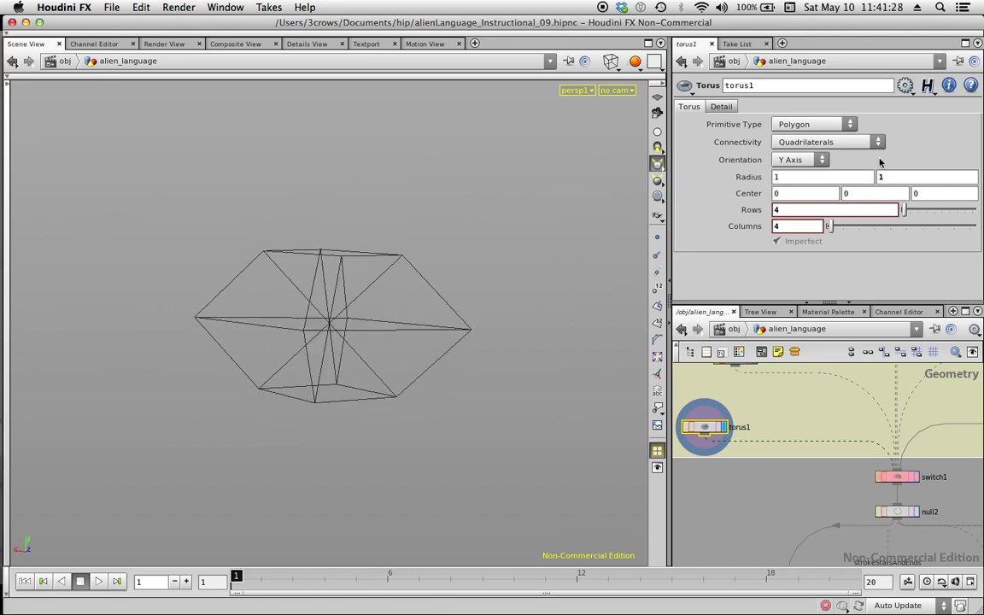
# Enter 1 as the first Radius value of torus1 and inspect the torus from another angle
pyautogui.moveTo(794, 181); pyautogui.dragTo(753, 185)
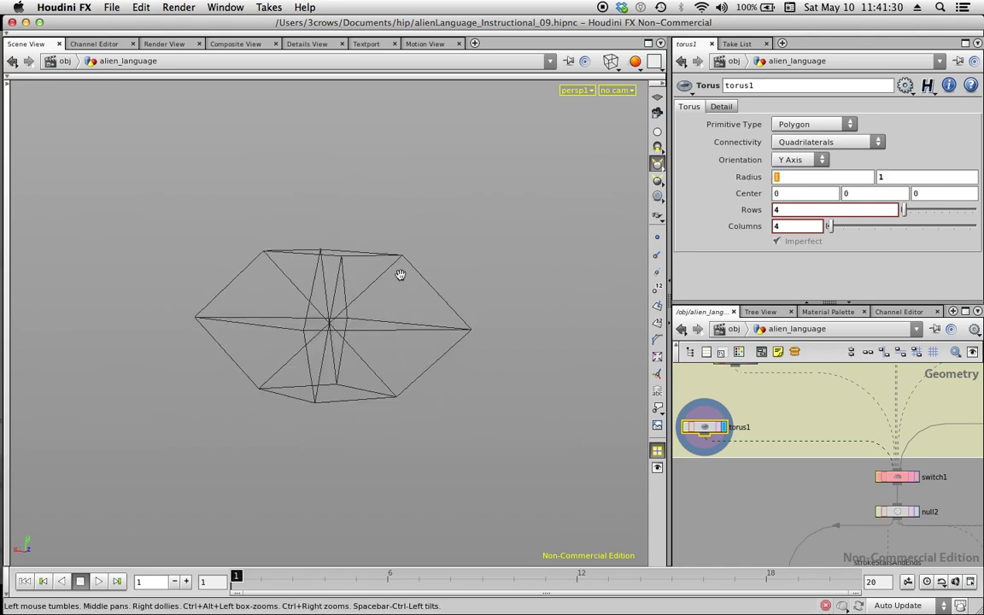
pyautogui.press('BackSpace')
pyautogui.write('1')
pyautogui.press('Return')
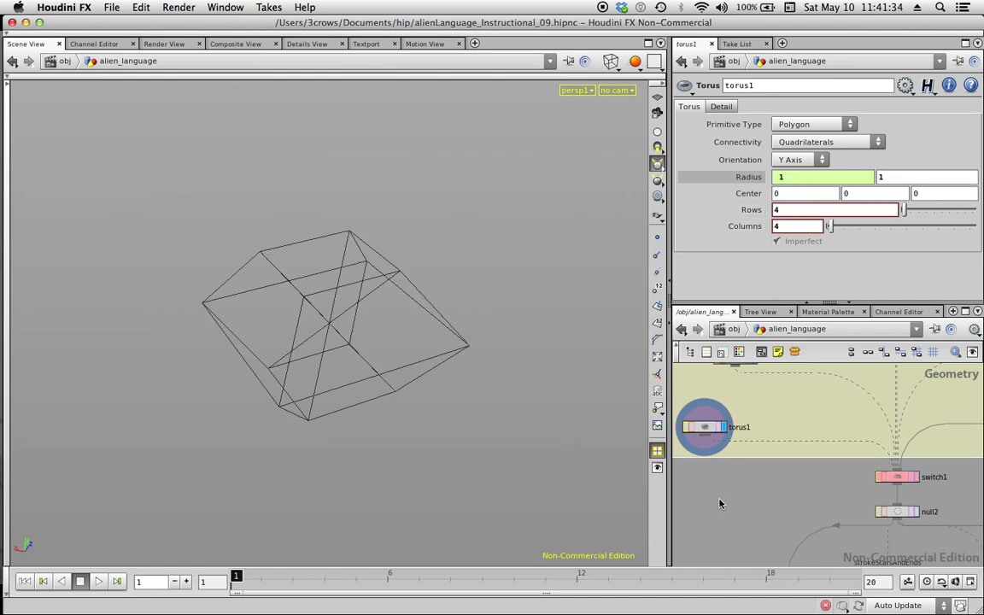
pyautogui.moveTo(430, 300); pyautogui.dragTo(389, 324)
# Set Select Input on the switch1 node to 0 so it passes torus1 through
pyautogui.moveTo(783, 501); pyautogui.dragTo(719, 417, button='middle')
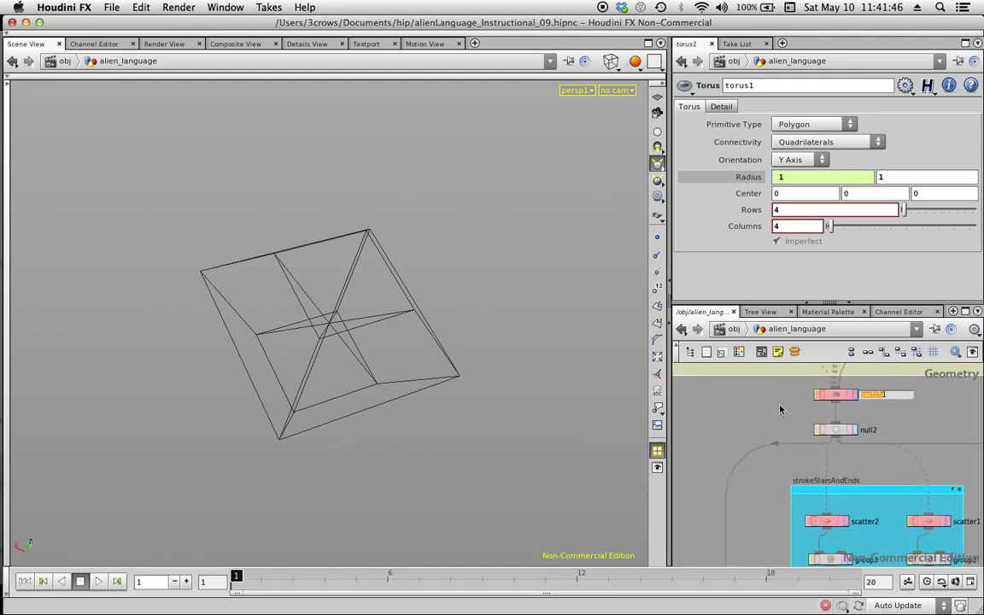
pyautogui.click(837, 394)
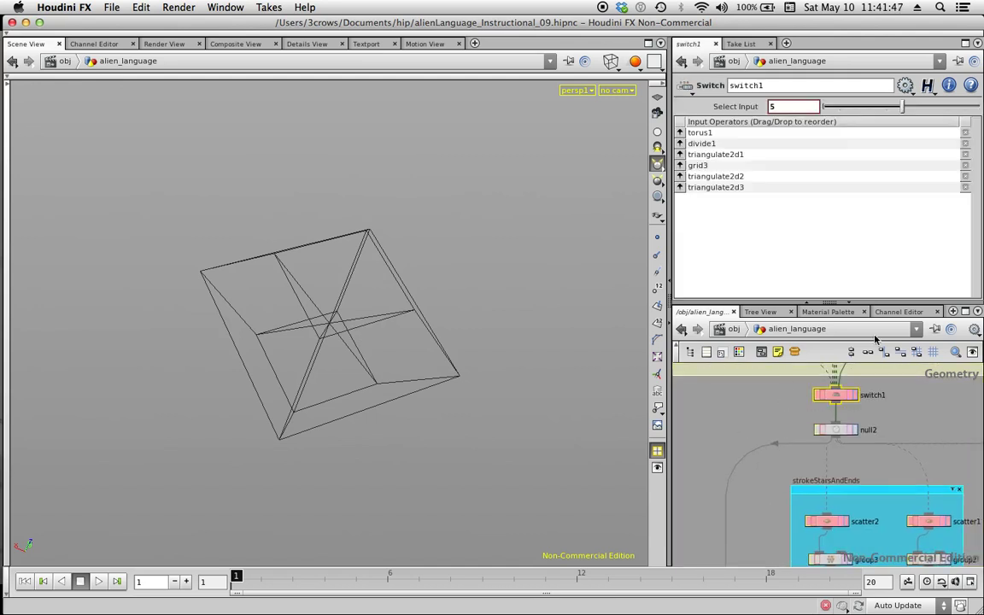
pyautogui.click(827, 107)
pyautogui.click(768, 403)
pyautogui.moveTo(744, 410); pyautogui.dragTo(700, 372, button='middle')
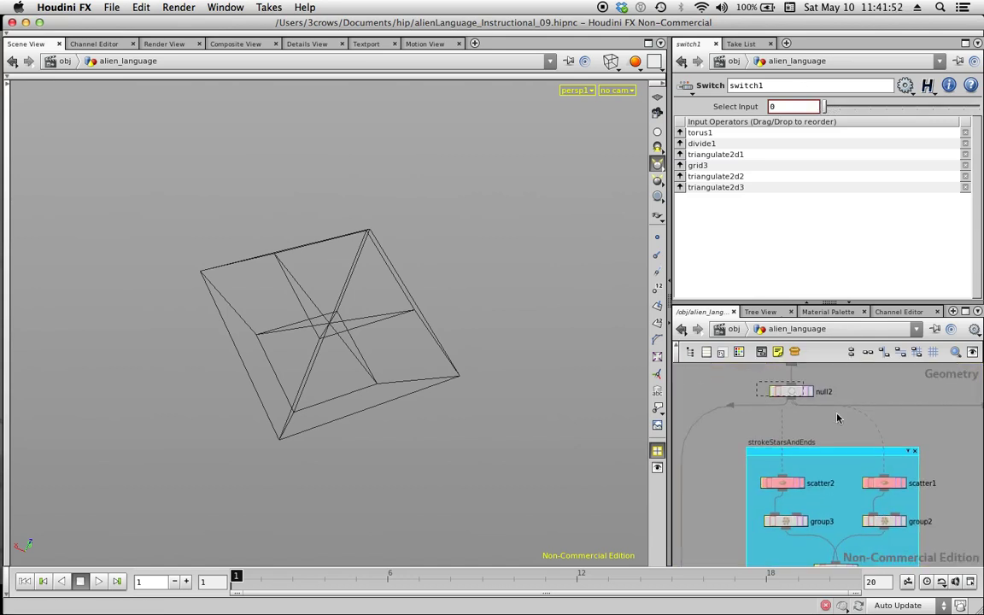
# Select null2 and examine how it branches from switch1 into the strokeStarsAndEnds group
pyautogui.click(803, 393)
pyautogui.moveTo(749, 433)
pyautogui.mouseDown(button='middle')
pyautogui.moveTo(772, 436)
pyautogui.moveTo(761, 444)
pyautogui.moveTo(760, 425)
pyautogui.mouseUp(button='middle')
pyautogui.scroll(2, 760, 427)
pyautogui.hscroll(2, 751, 431)
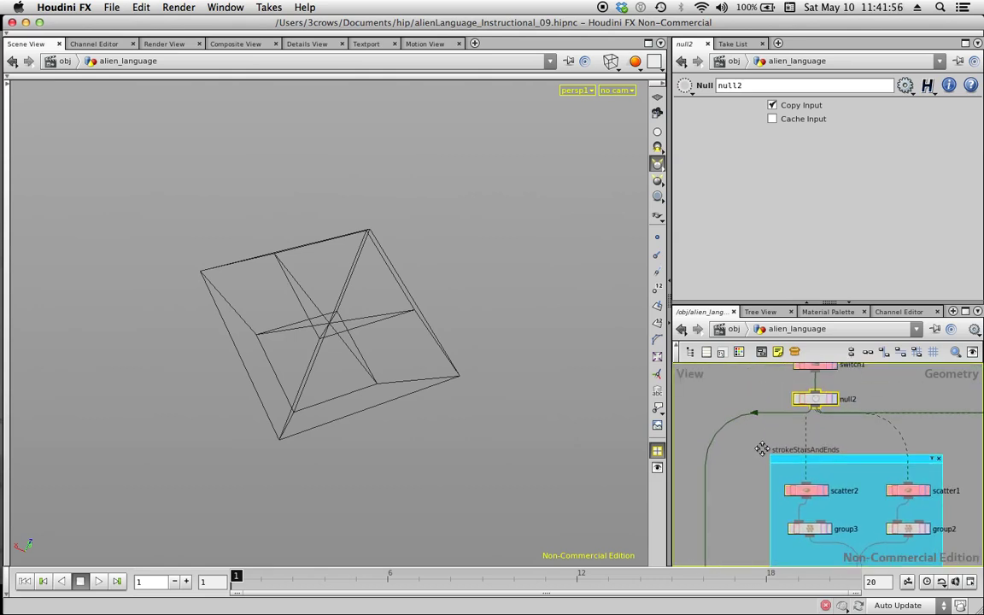
pyautogui.scroll(2, 733, 513)
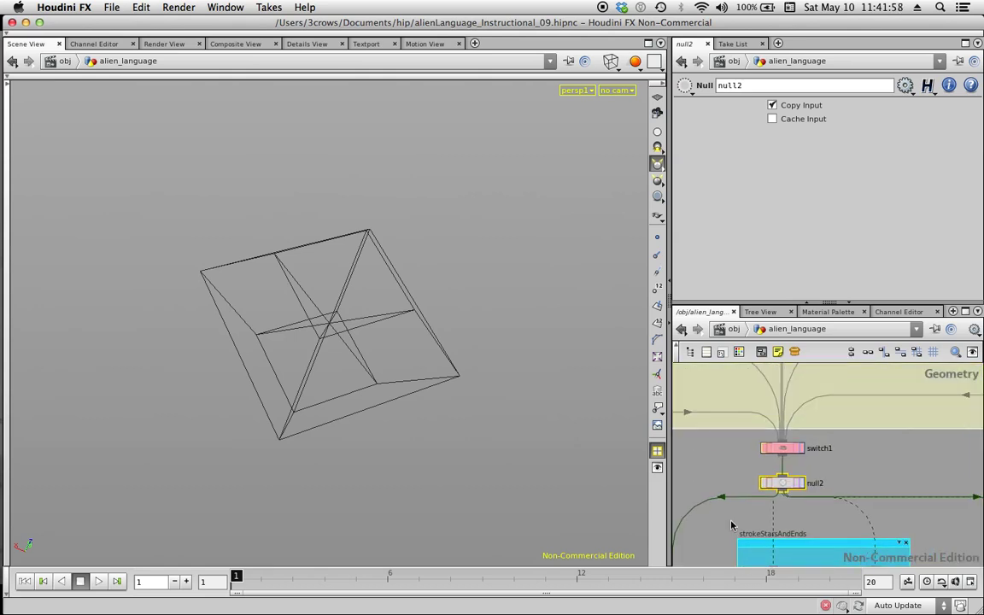
pyautogui.scroll(-3, 736, 427)
pyautogui.scroll(-3, 740, 435)
pyautogui.scroll(3, 745, 426)
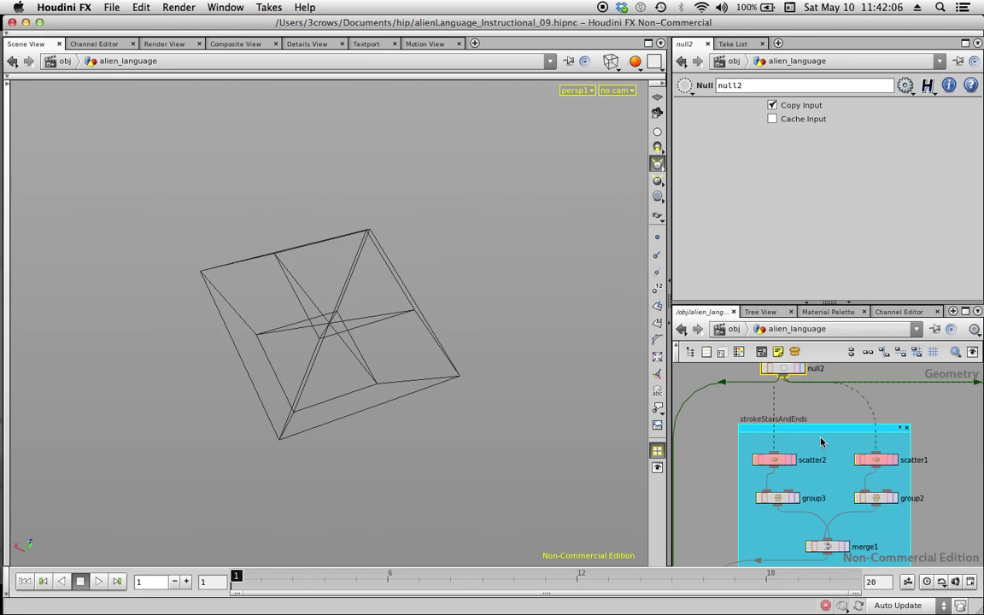
# Display the scatter2 points in the Scene View and template null2 to overlay the base wireframe
pyautogui.click(773, 459)
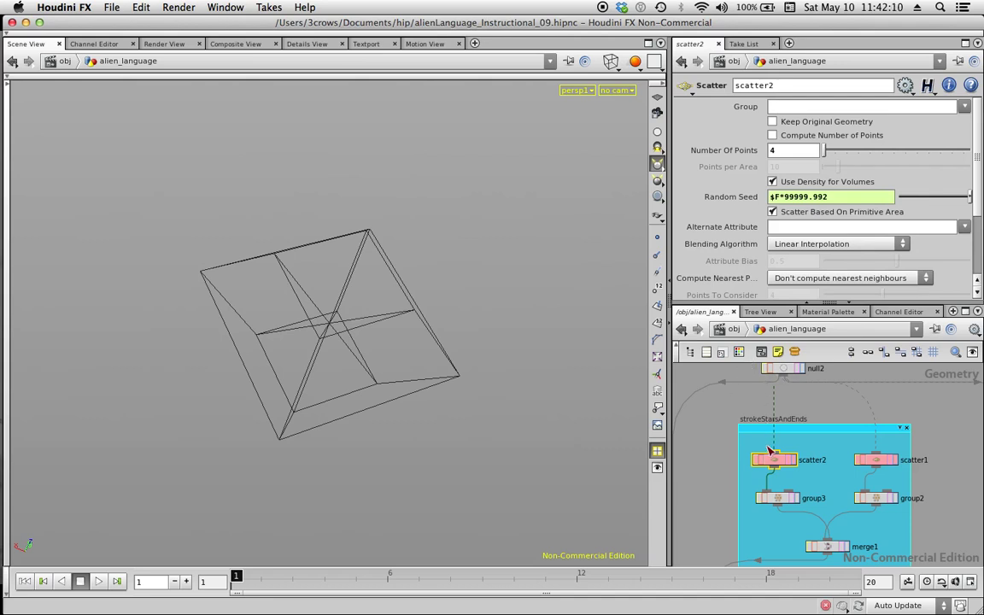
pyautogui.click(793, 460)
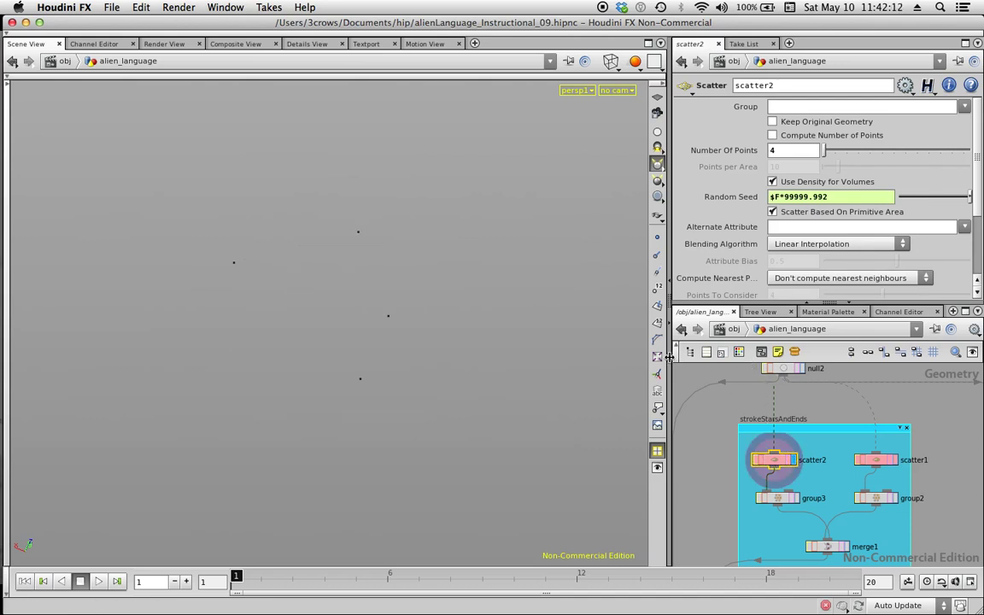
pyautogui.moveTo(807, 426); pyautogui.dragTo(806, 461, button='middle')
pyautogui.click(795, 407)
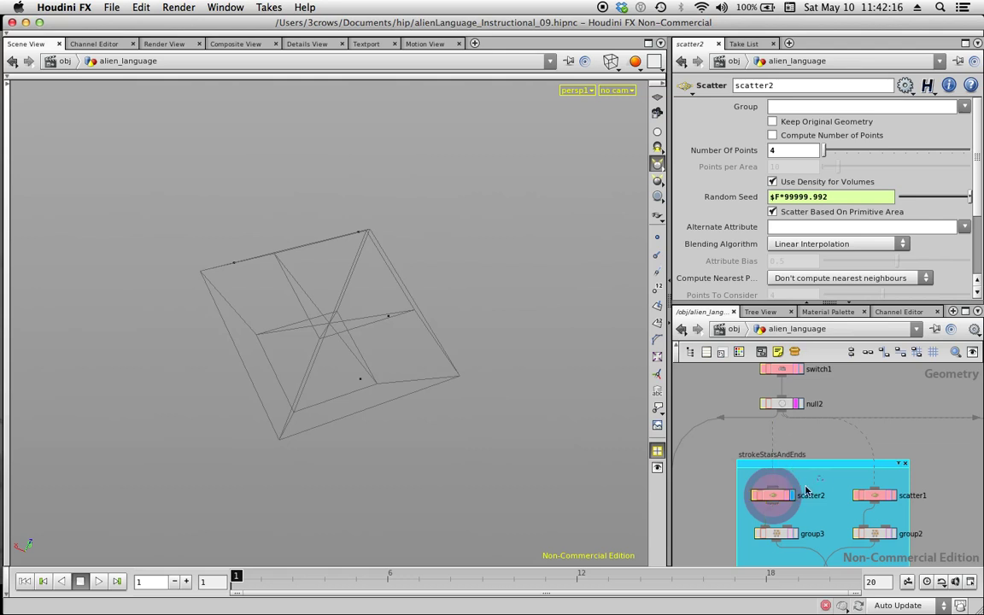
# Inspect the scatter2 points from another angle and review the start point group in group3
pyautogui.moveTo(359, 364); pyautogui.dragTo(461, 407)
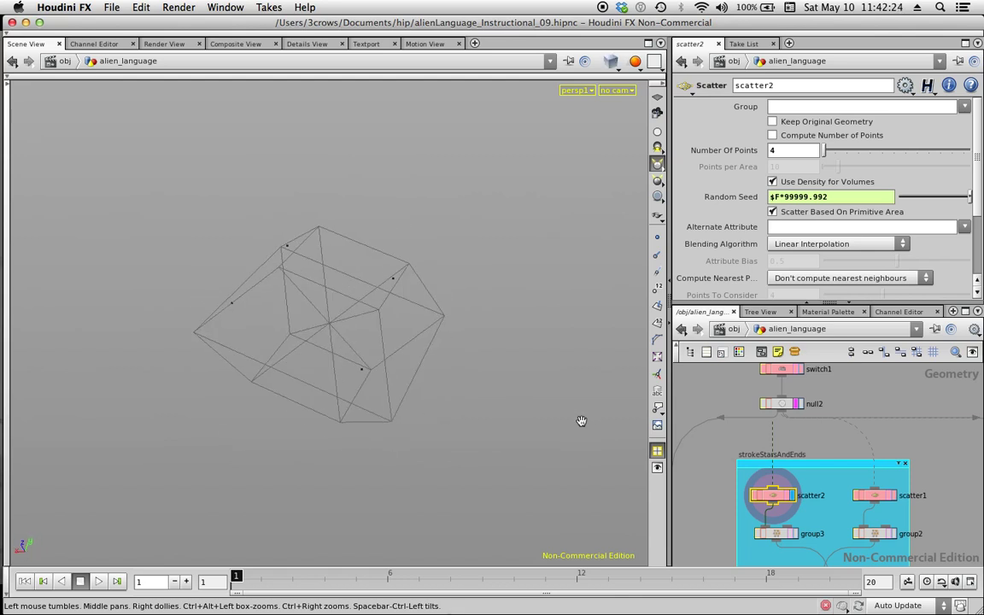
pyautogui.click(772, 533)
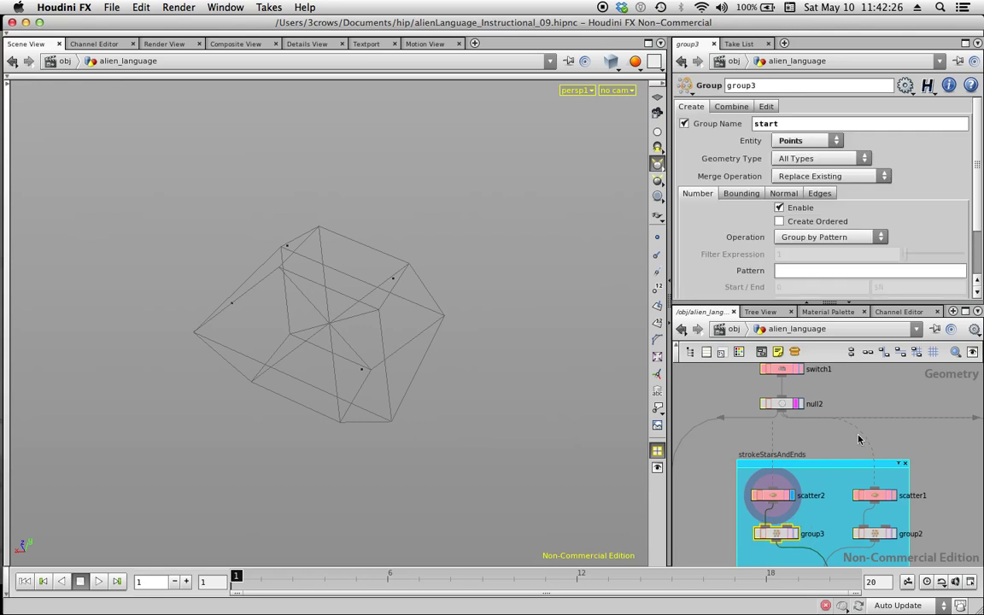
pyautogui.doubleClick(790, 123)
pyautogui.moveTo(838, 478); pyautogui.dragTo(784, 398, button='middle')
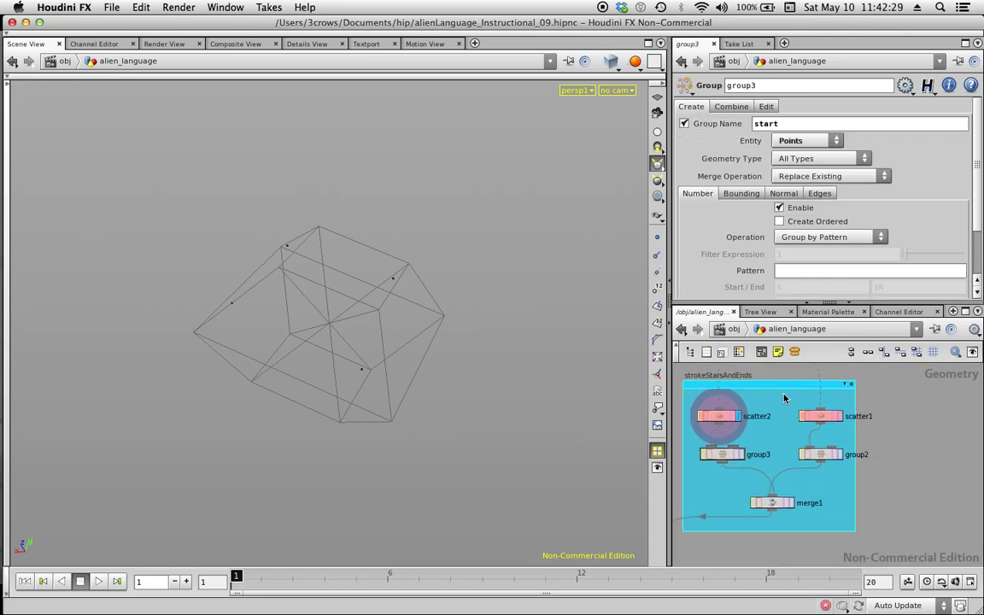
# Display scatter1 with scatter2 templated, and view both sets of points over the base wireframe from several angles
pyautogui.click(835, 415)
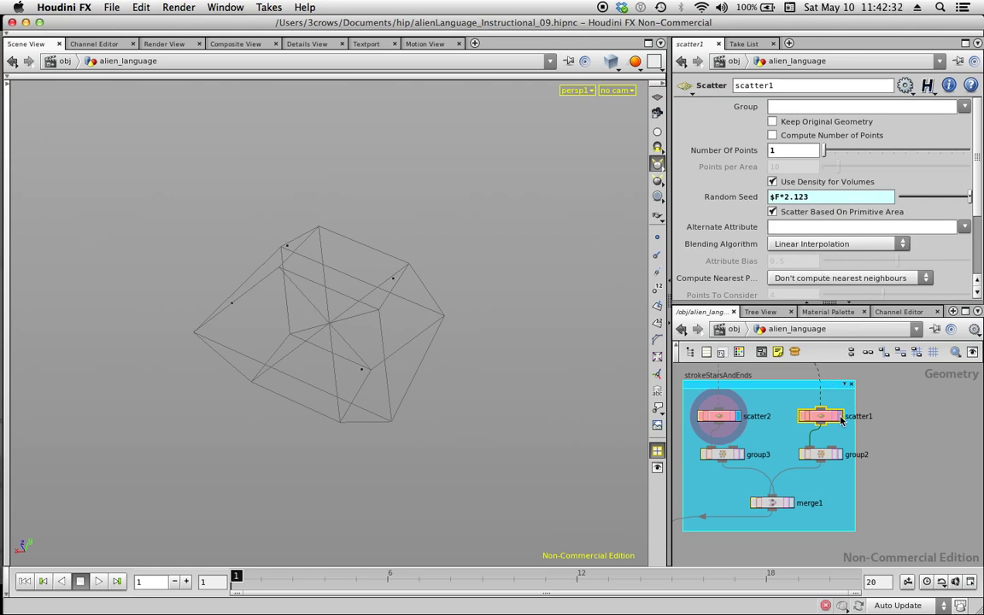
pyautogui.click(840, 417)
pyautogui.moveTo(369, 369); pyautogui.dragTo(299, 376)
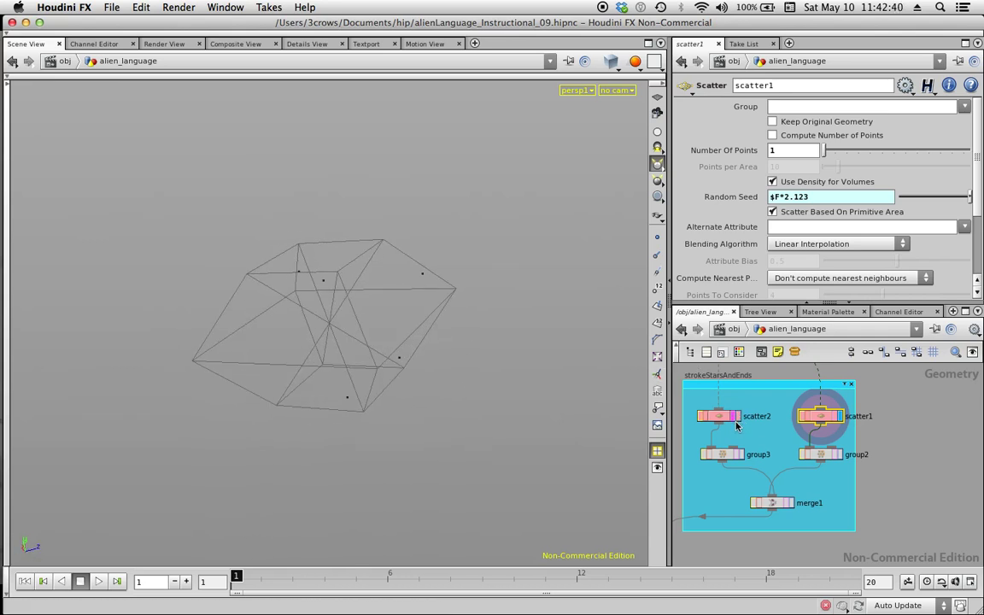
pyautogui.moveTo(560, 397); pyautogui.dragTo(376, 346)
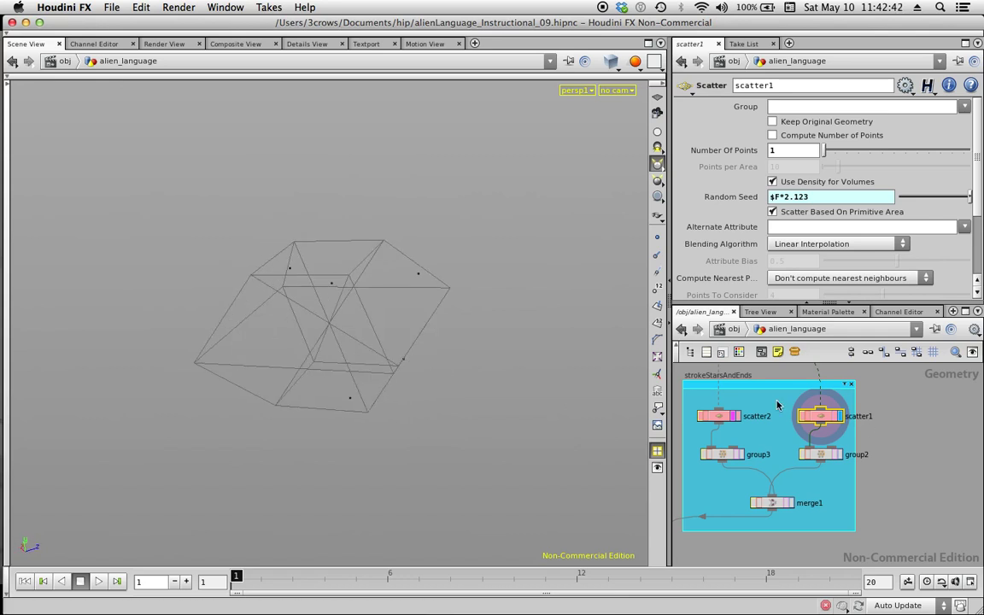
# Examine the Random Seed expression on scatter1, focusing on its $F frame variable
pyautogui.click(891, 409)
pyautogui.moveTo(900, 412); pyautogui.dragTo(915, 468, button='middle')
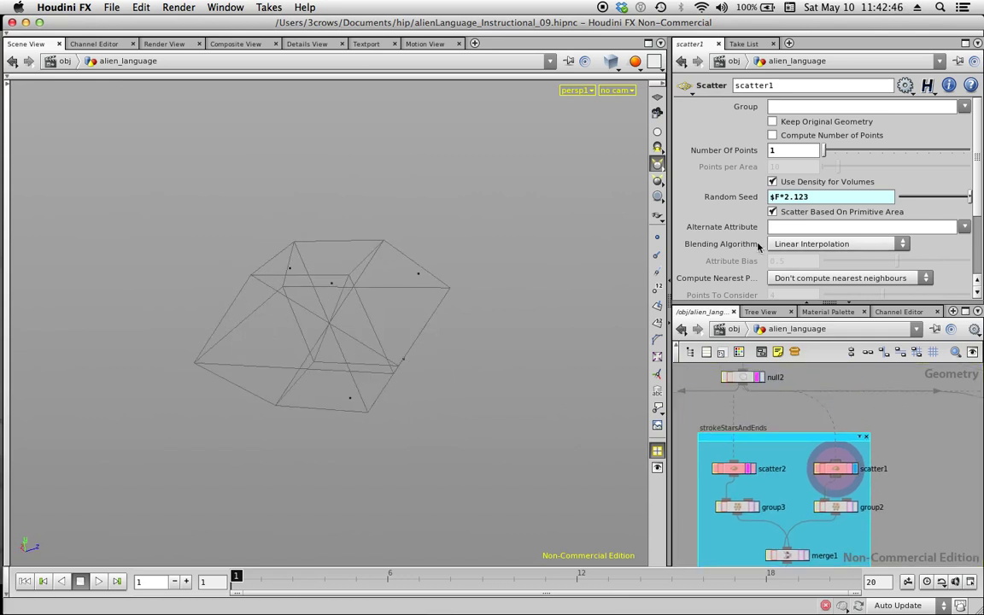
pyautogui.moveTo(827, 199); pyautogui.dragTo(751, 200)
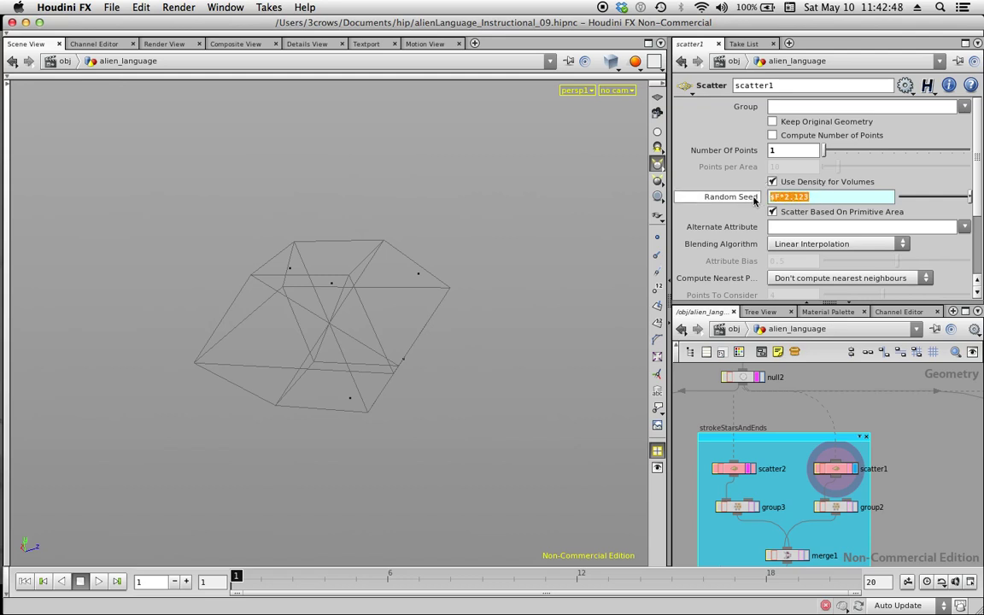
pyautogui.click(780, 197)
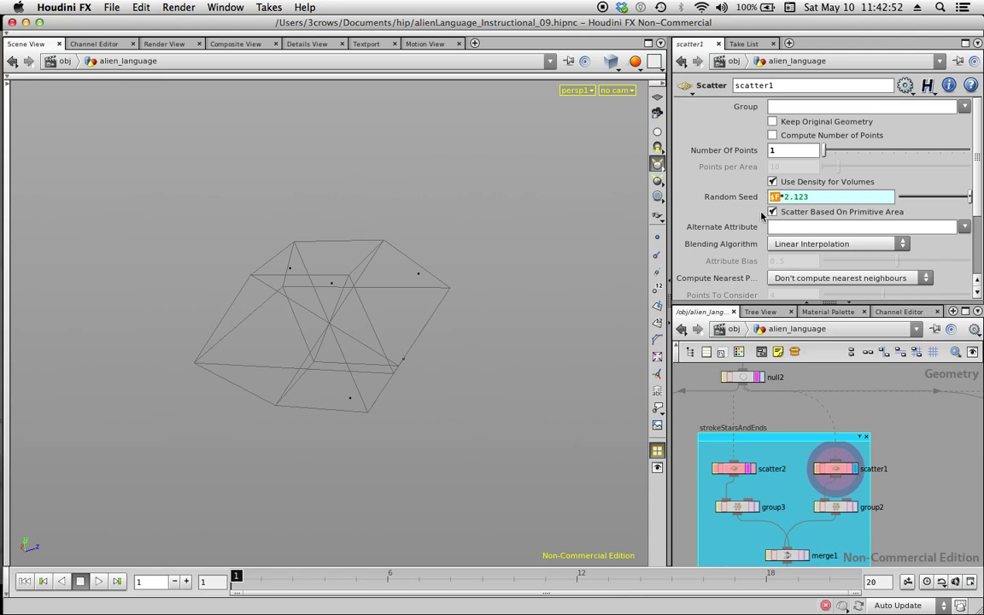
# Advance the timeline one frame at a time to frame 10 and watch how the scattered points move
pyautogui.doubleClick(154, 584)
pyautogui.click(214, 581)
pyautogui.press('Right')
pyautogui.press('Right')
pyautogui.press('Right')
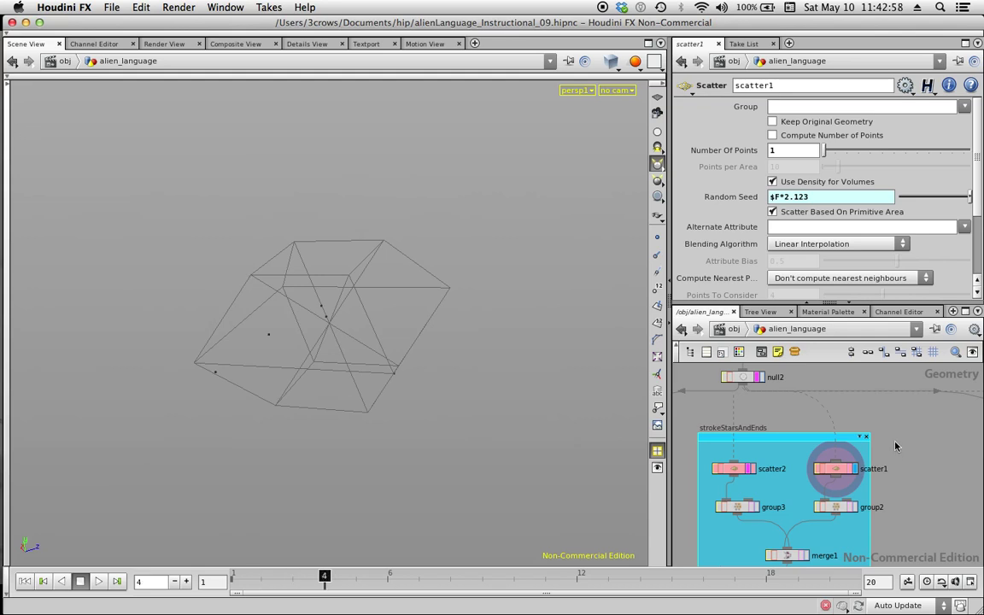
pyautogui.press('Right')
pyautogui.press('Right')
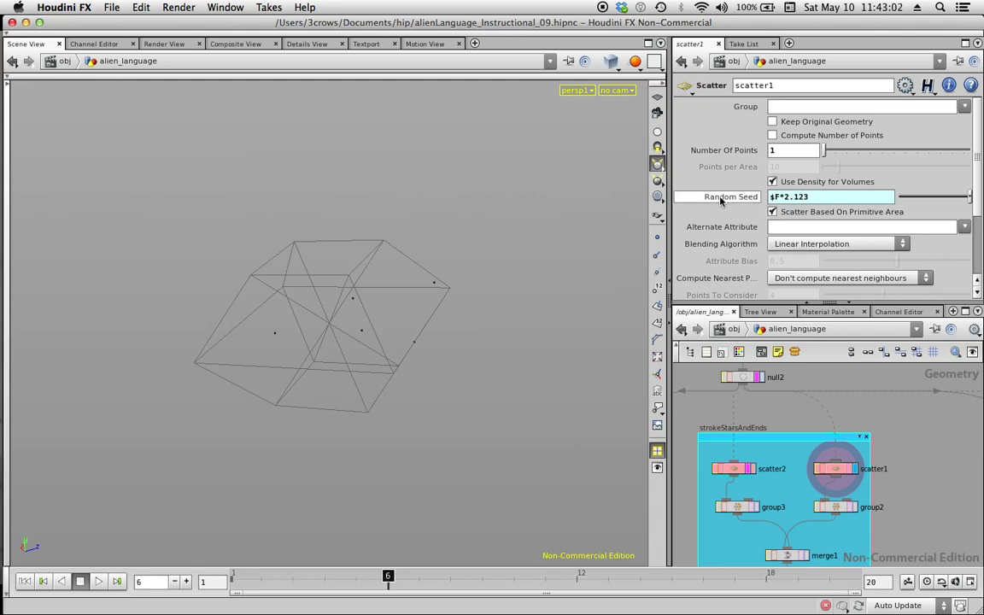
pyautogui.press('Right')
pyautogui.press('Right')
pyautogui.press('Right')
pyautogui.press('Right')
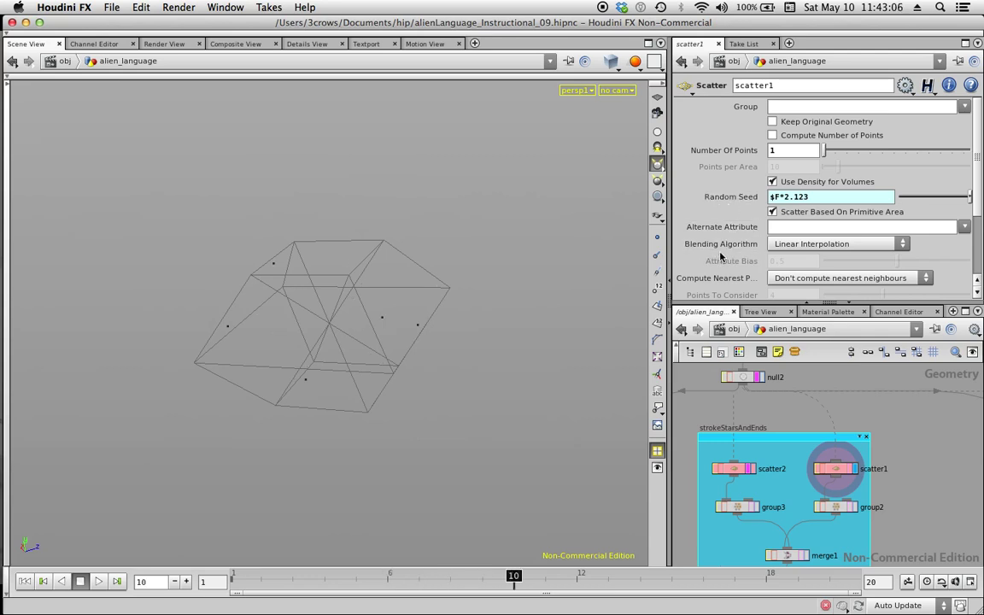
# Turn off the template overlays of null2 and scatter2 so that only scatter1 is shown
pyautogui.moveTo(913, 476); pyautogui.dragTo(937, 473, button='middle')
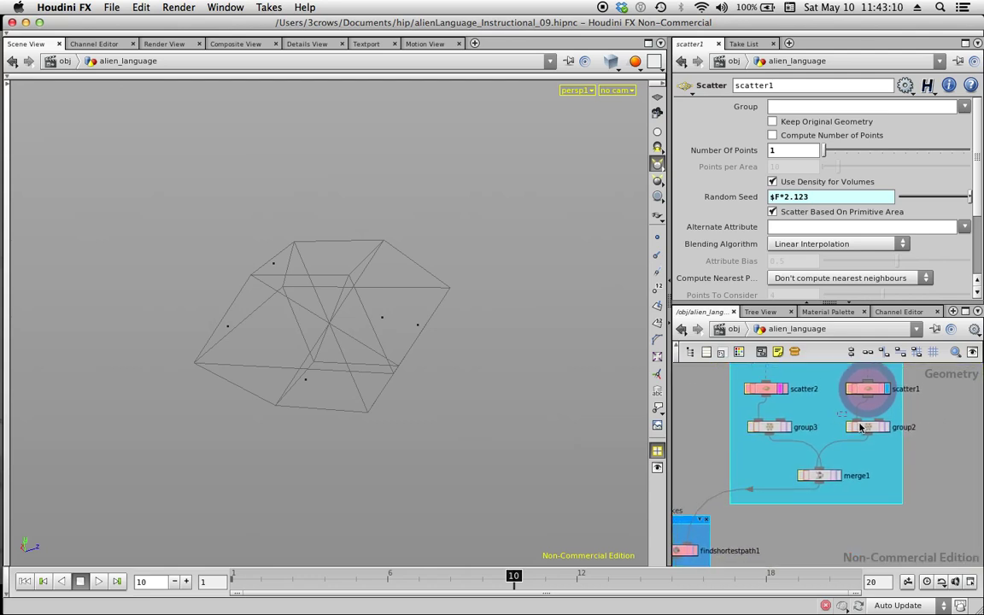
pyautogui.click(887, 384)
pyautogui.click(781, 390)
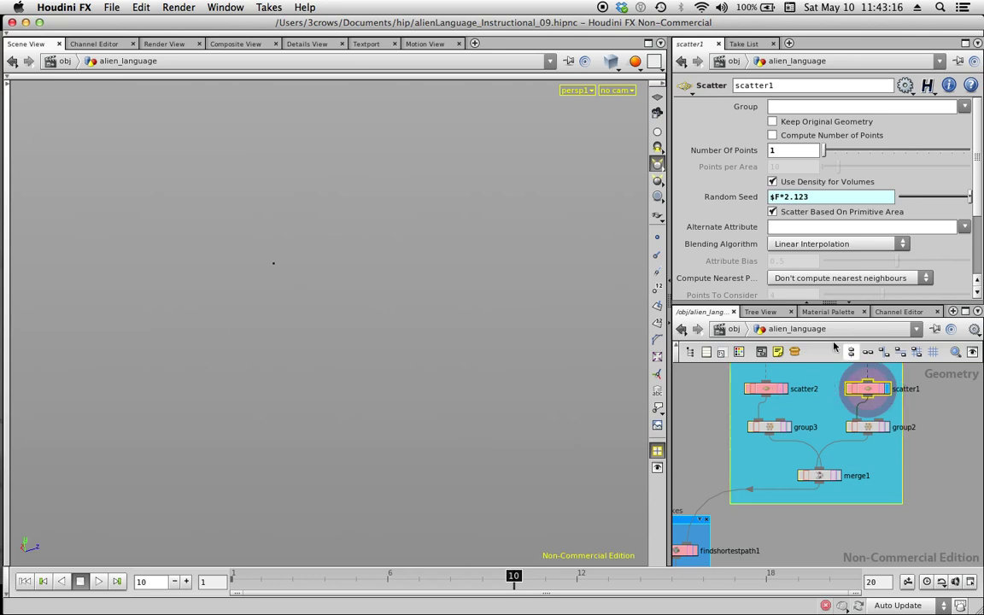
# Review the end group in group2, scatter2's Number Of Points, and the start group in group3
pyautogui.click(854, 424)
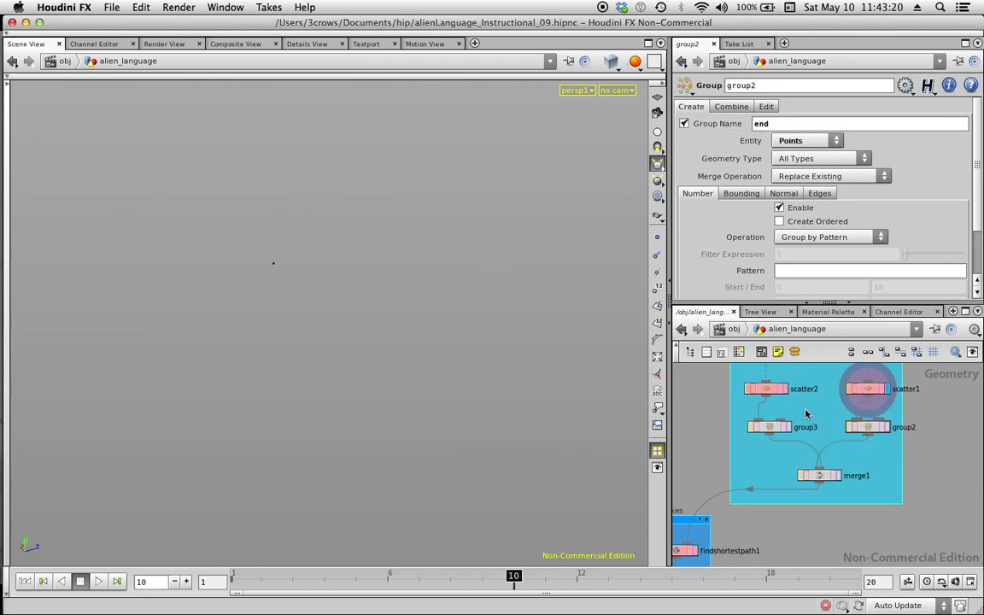
pyautogui.click(764, 389)
pyautogui.moveTo(788, 152); pyautogui.dragTo(736, 149)
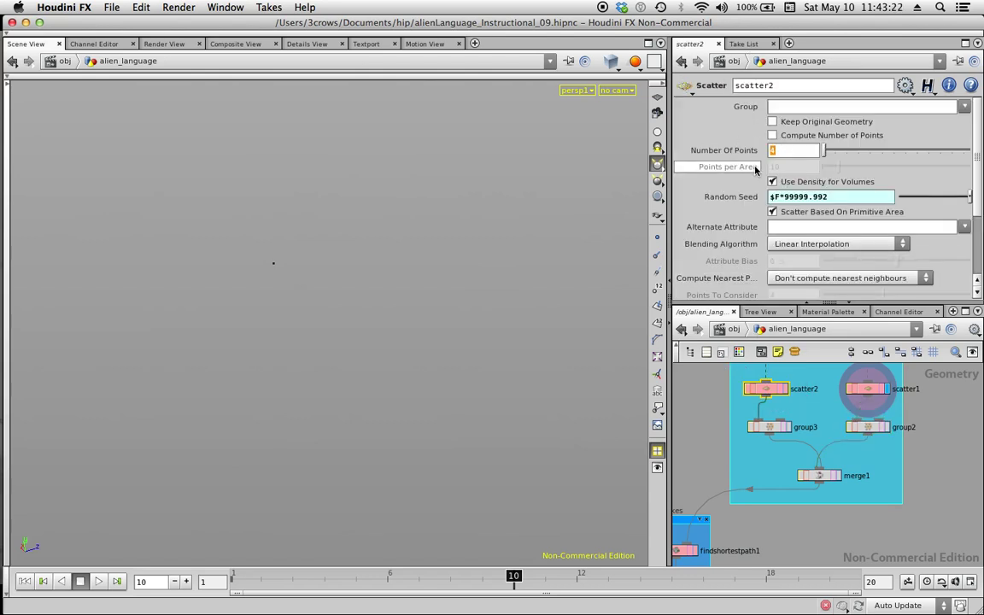
pyautogui.click(768, 426)
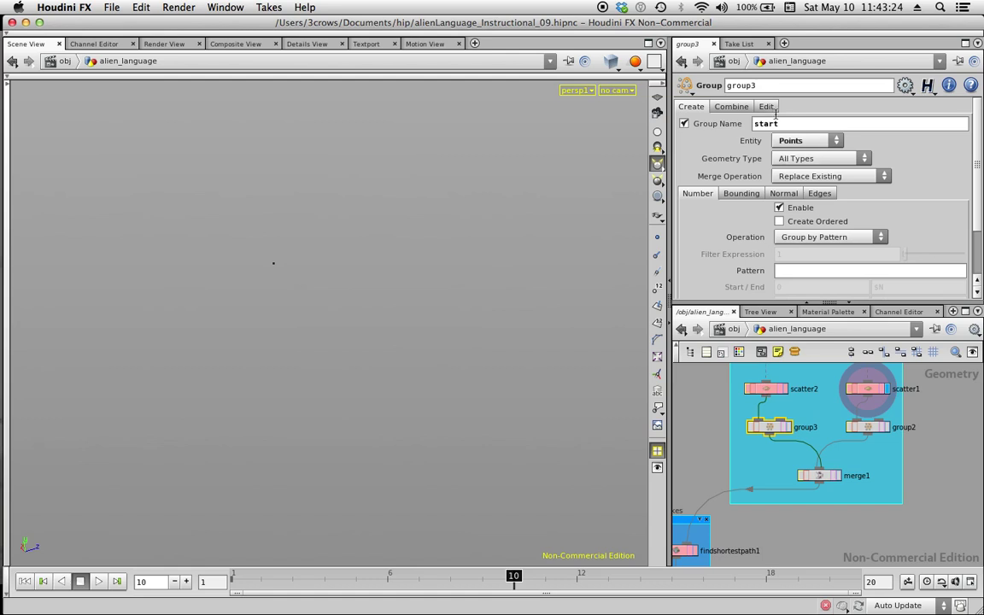
pyautogui.press('Return')
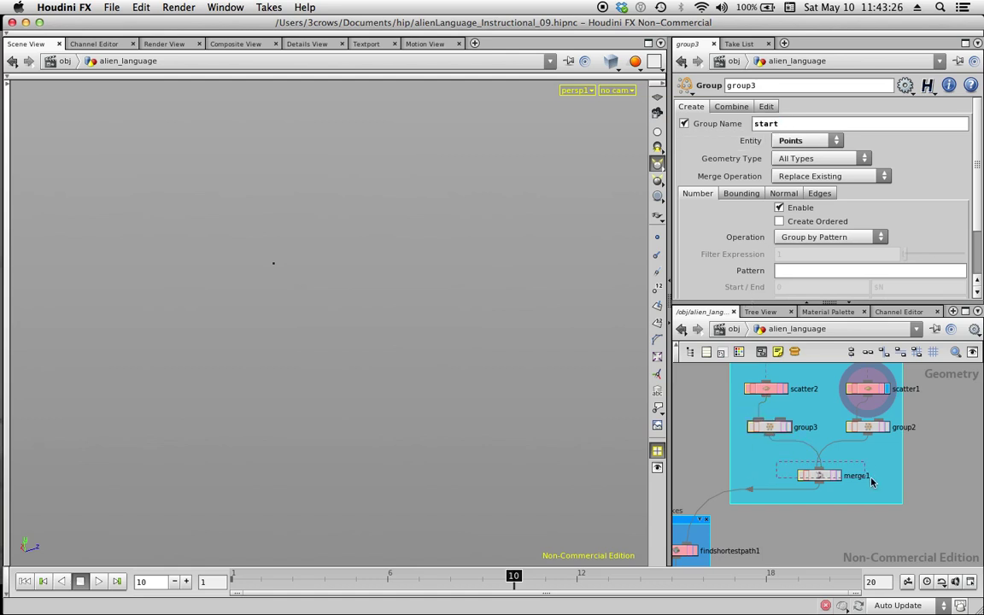
# Examine the inputs of merge1 and the Start Points and End Points settings of findshortestpath1 in drawStrokes
pyautogui.click(818, 475)
pyautogui.moveTo(837, 518); pyautogui.dragTo(833, 465, button='middle')
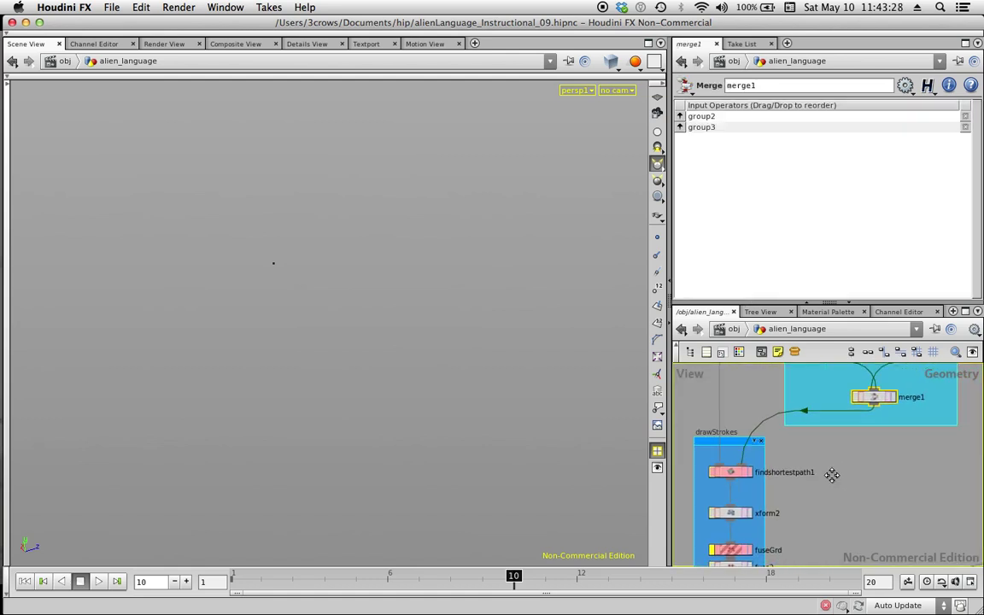
pyautogui.moveTo(707, 485); pyautogui.dragTo(770, 441)
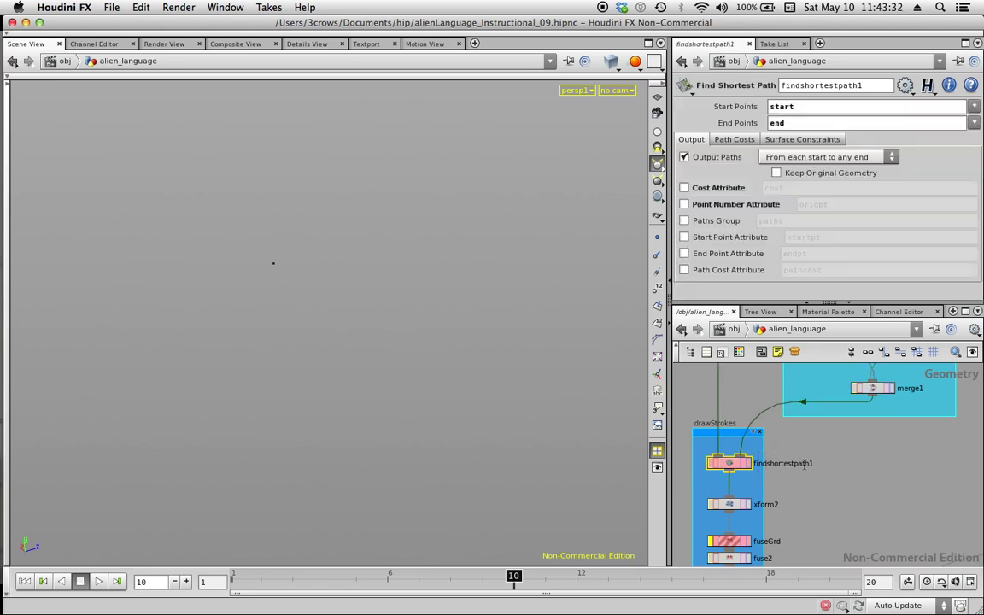
pyautogui.moveTo(804, 490)
pyautogui.mouseDown(button='middle')
pyautogui.moveTo(804, 474)
pyautogui.moveTo(795, 497)
pyautogui.moveTo(816, 496)
pyautogui.mouseUp(button='middle')
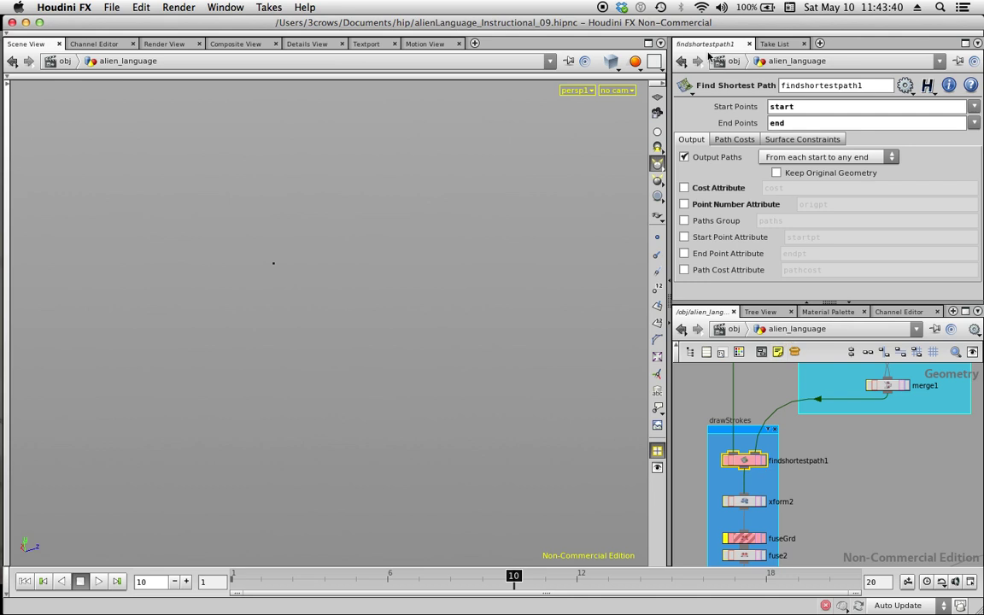
pyautogui.click(835, 479)
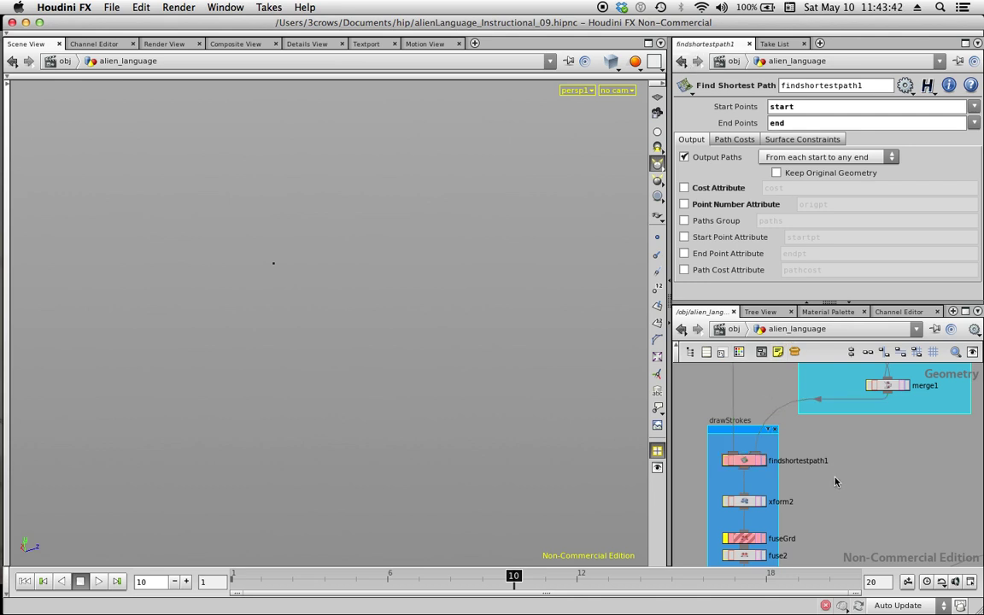
pyautogui.moveTo(813, 468); pyautogui.dragTo(823, 520, button='middle')
pyautogui.scroll(-2, 772, 411)
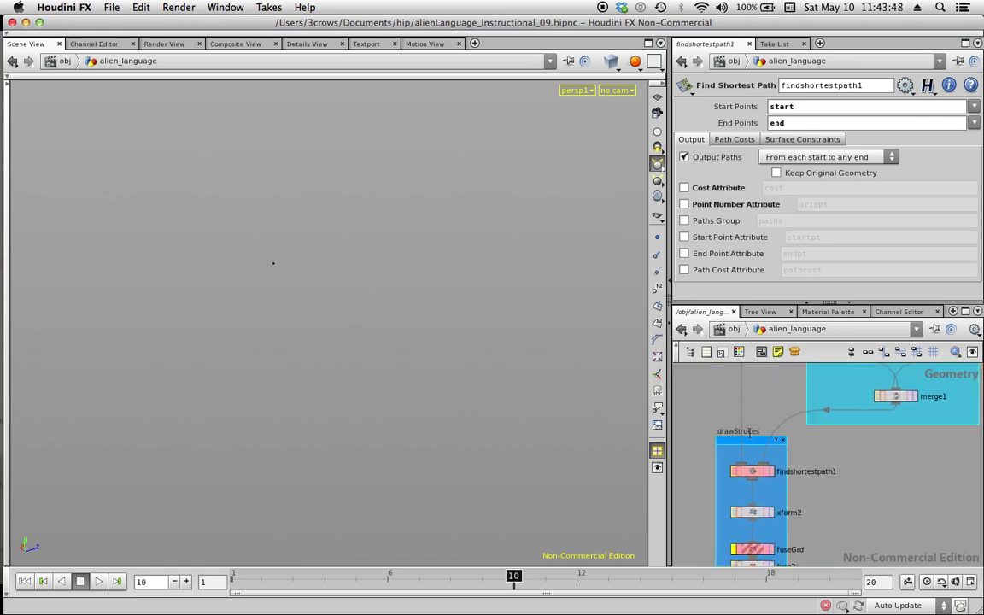
# Display the findshortestpath1 paths in the Scene View and inspect them from another angle
pyautogui.click(771, 472)
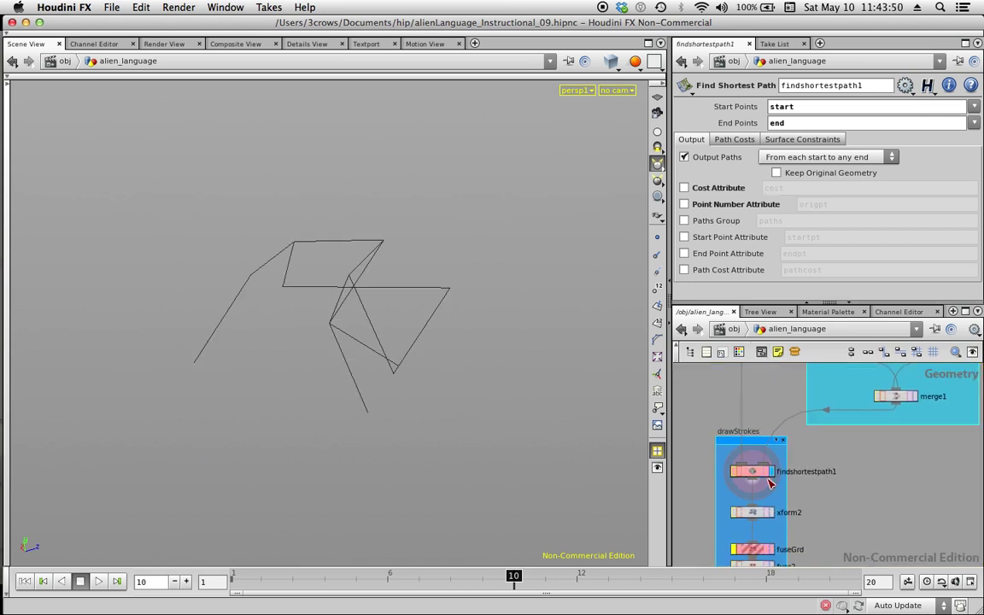
pyautogui.click(753, 472)
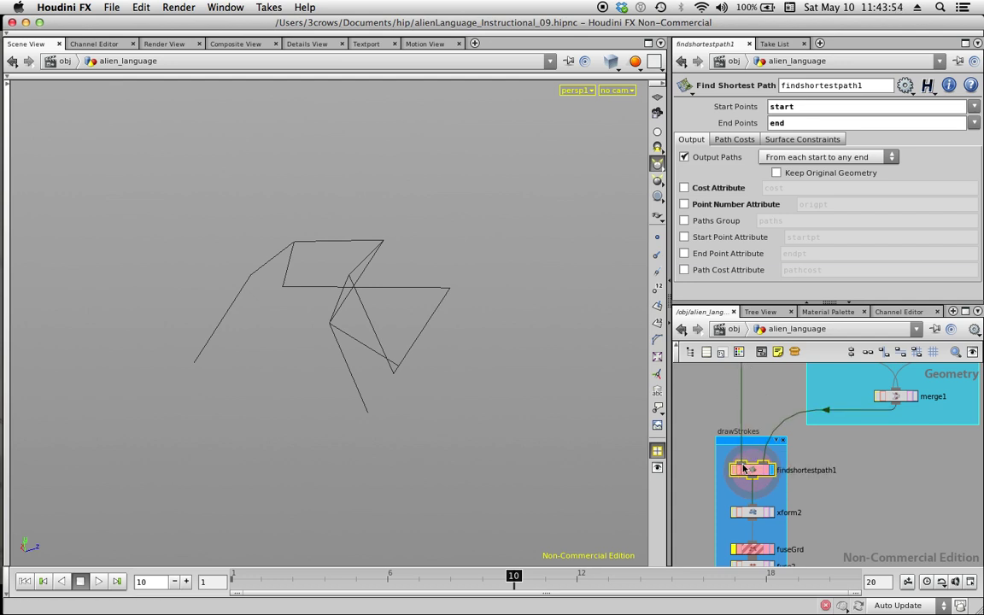
pyautogui.moveTo(378, 345); pyautogui.dragTo(555, 329)
# Trace the first input of findshortestpath1 back to null2 and inspect the base wireframe on its own
pyautogui.moveTo(765, 372); pyautogui.dragTo(763, 504, button='middle')
pyautogui.scroll(-3, 763, 499)
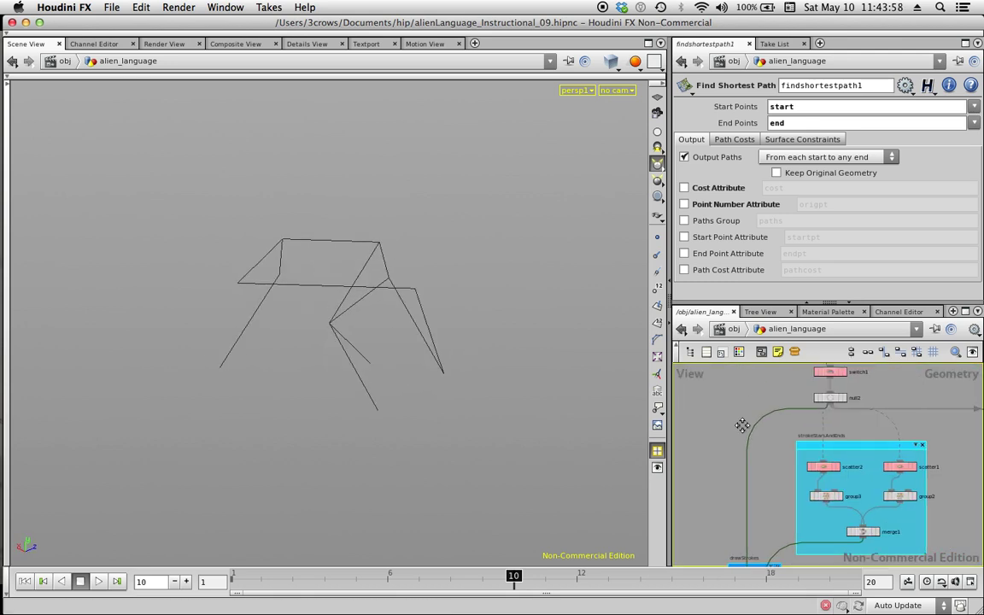
pyautogui.moveTo(771, 380); pyautogui.dragTo(730, 466, button='middle')
pyautogui.scroll(3, 743, 469)
pyautogui.click(830, 485)
pyautogui.moveTo(736, 473); pyautogui.dragTo(736, 370, button='middle')
pyautogui.moveTo(463, 368); pyautogui.dragTo(380, 438)
pyautogui.moveTo(756, 493)
pyautogui.mouseDown(button='middle')
pyautogui.moveTo(766, 408)
pyautogui.moveTo(752, 487)
pyautogui.mouseUp(button='middle')
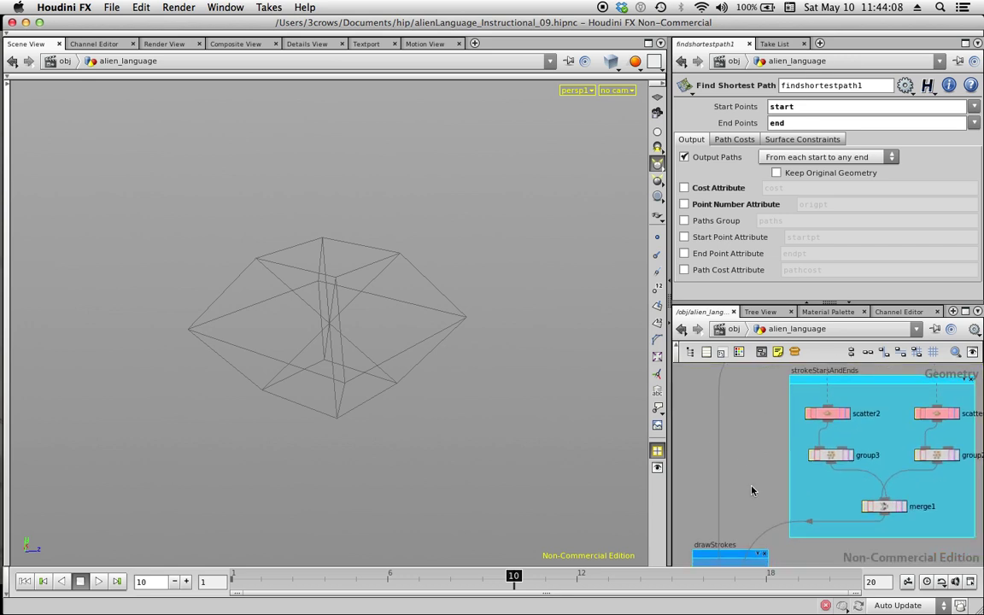
# Display null2 as a shaded surface with findshortestpath1 templated over it, and compare the paths with the surface edges
pyautogui.scroll(-4, 752, 490)
pyautogui.click(756, 501)
pyautogui.scroll(6, 754, 406)
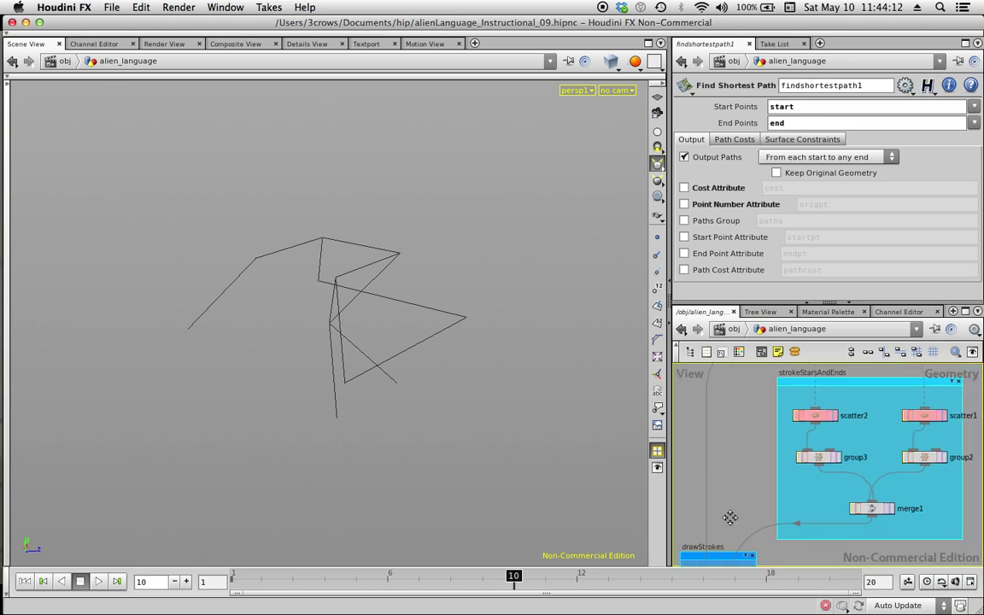
pyautogui.click(836, 364)
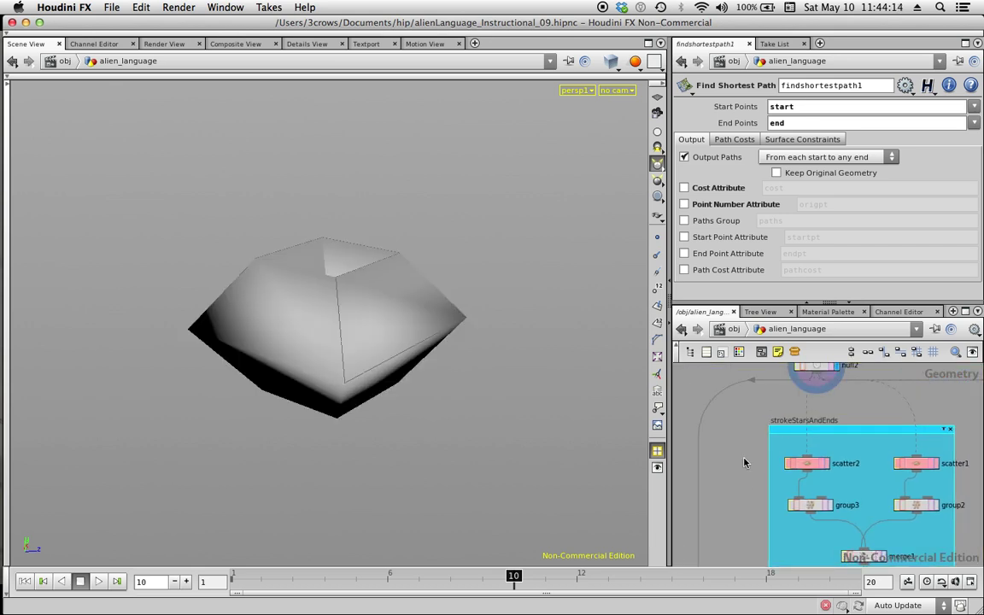
pyautogui.scroll(-4, 749, 468)
pyautogui.moveTo(400, 383)
pyautogui.mouseDown()
pyautogui.moveTo(408, 327)
pyautogui.moveTo(320, 430)
pyautogui.moveTo(397, 408)
pyautogui.moveTo(356, 401)
pyautogui.moveTo(356, 450)
pyautogui.moveTo(408, 435)
pyautogui.moveTo(364, 376)
pyautogui.moveTo(461, 400)
pyautogui.moveTo(378, 422)
pyautogui.moveTo(369, 461)
pyautogui.moveTo(393, 418)
pyautogui.moveTo(311, 391)
pyautogui.moveTo(461, 373)
pyautogui.moveTo(365, 423)
pyautogui.moveTo(374, 434)
pyautogui.moveTo(385, 257)
pyautogui.moveTo(326, 446)
pyautogui.moveTo(317, 367)
pyautogui.moveTo(325, 422)
pyautogui.moveTo(549, 411)
pyautogui.mouseUp()
pyautogui.press('w')
pyautogui.press('w')
# Switch the viewport to wireframe shading and display findshortestpath1 without the null2 base mesh
pyautogui.moveTo(750, 421); pyautogui.dragTo(772, 292, button='middle')
pyautogui.moveTo(827, 475); pyautogui.dragTo(807, 456, button='middle')
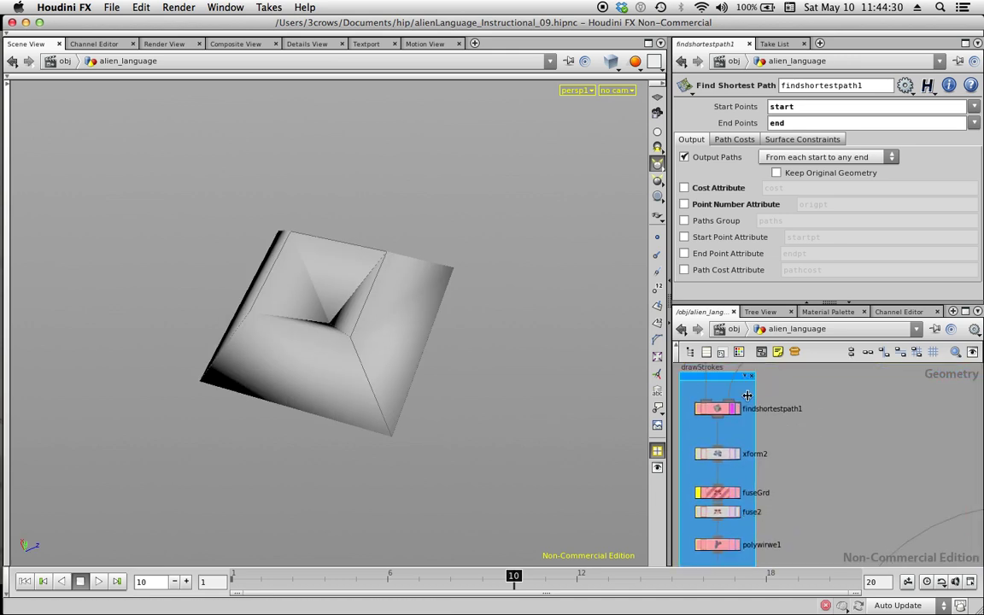
pyautogui.press('w')
pyautogui.moveTo(459, 352)
pyautogui.mouseDown()
pyautogui.moveTo(393, 413)
pyautogui.moveTo(417, 377)
pyautogui.mouseUp()
pyautogui.click(738, 410)
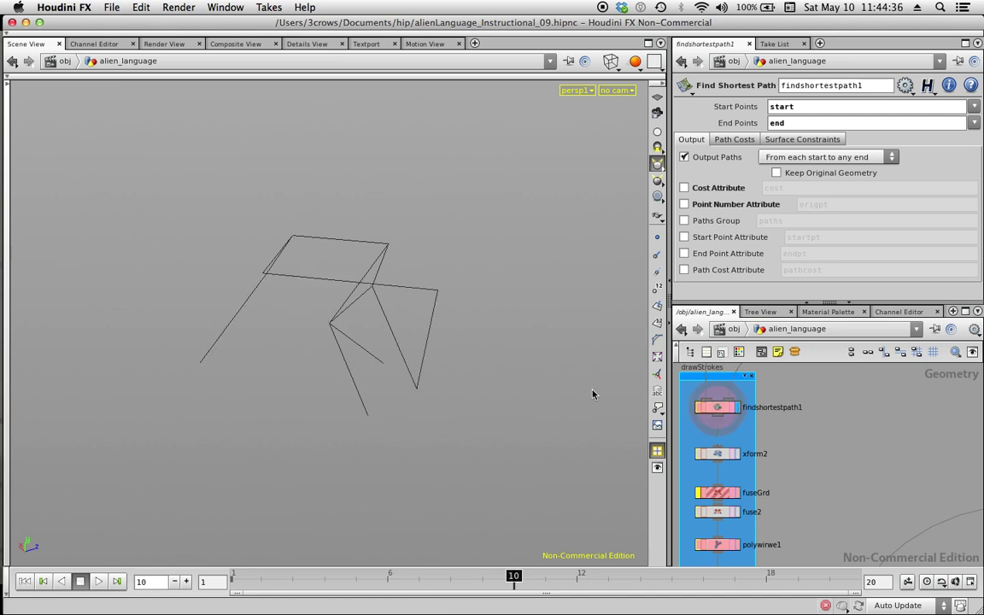
# Inspect the findshortestpath1 strokes in the top, front and right views, and from a new perspective angle
pyautogui.moveTo(347, 386); pyautogui.dragTo(328, 450)
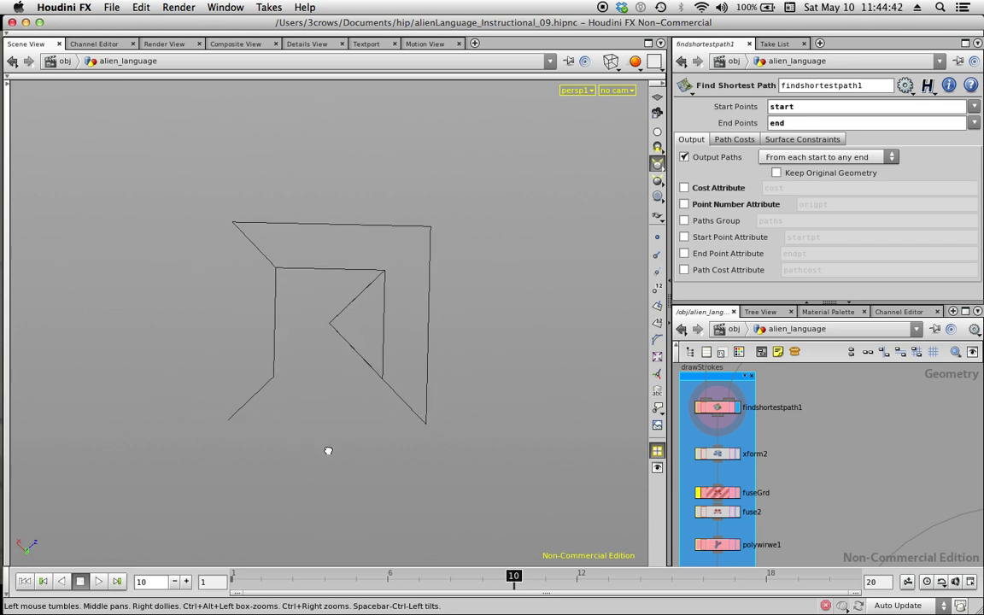
pyautogui.hotkey('space', '2')
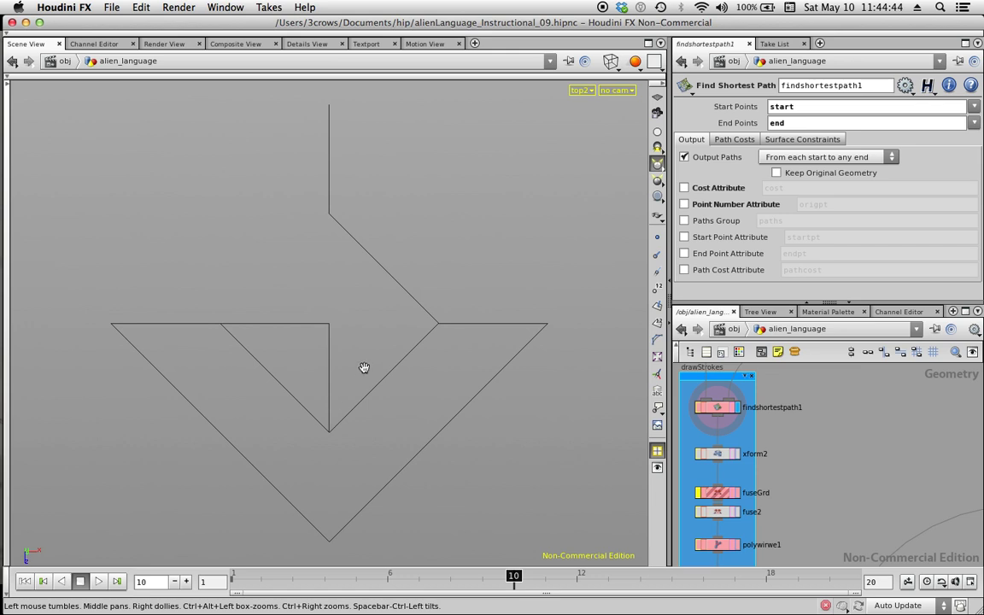
pyautogui.hotkey('space', '3')
pyautogui.hotkey('space', '4')
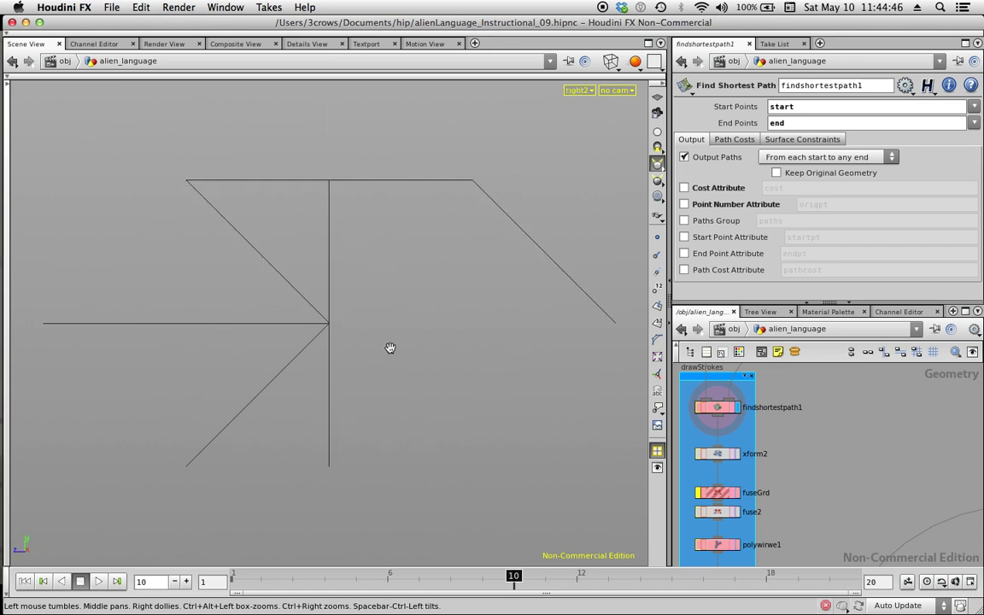
pyautogui.hotkey('space', '5')
pyautogui.hotkey('space', '1')
pyautogui.moveTo(389, 338); pyautogui.dragTo(388, 423)
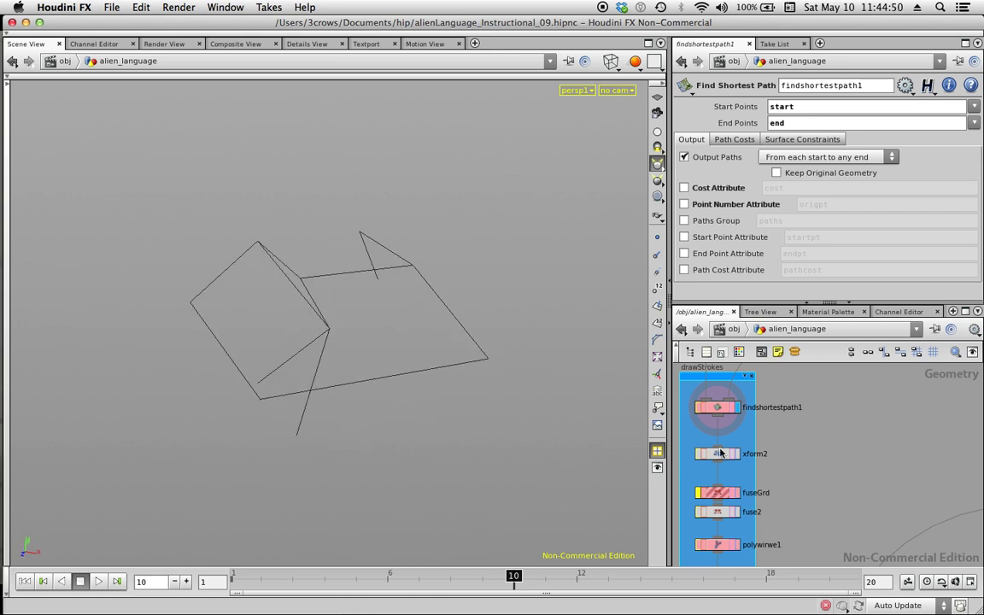
# Display the xform2 node and inspect its flattened strokes in perspective and in the top view
pyautogui.moveTo(827, 453); pyautogui.dragTo(822, 433, button='middle')
pyautogui.click(733, 436)
pyautogui.moveTo(718, 441); pyautogui.dragTo(718, 446)
pyautogui.moveTo(396, 285); pyautogui.dragTo(362, 400)
pyautogui.hotkey('space', '2')
pyautogui.moveTo(448, 297); pyautogui.dragTo(429, 310, button='right')
pyautogui.scroll(-3, 418, 314)
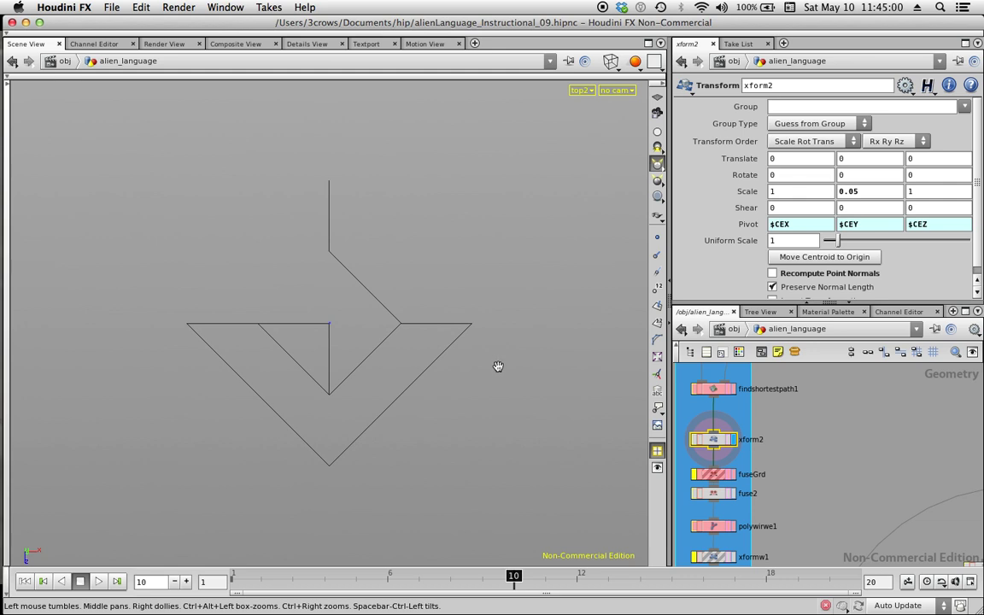
# Step back through the earlier frames and return to frame 10 to compare the flattened glyphs of xform2
pyautogui.press('Left')
pyautogui.press('Left')
pyautogui.press('Left')
pyautogui.press('Left')
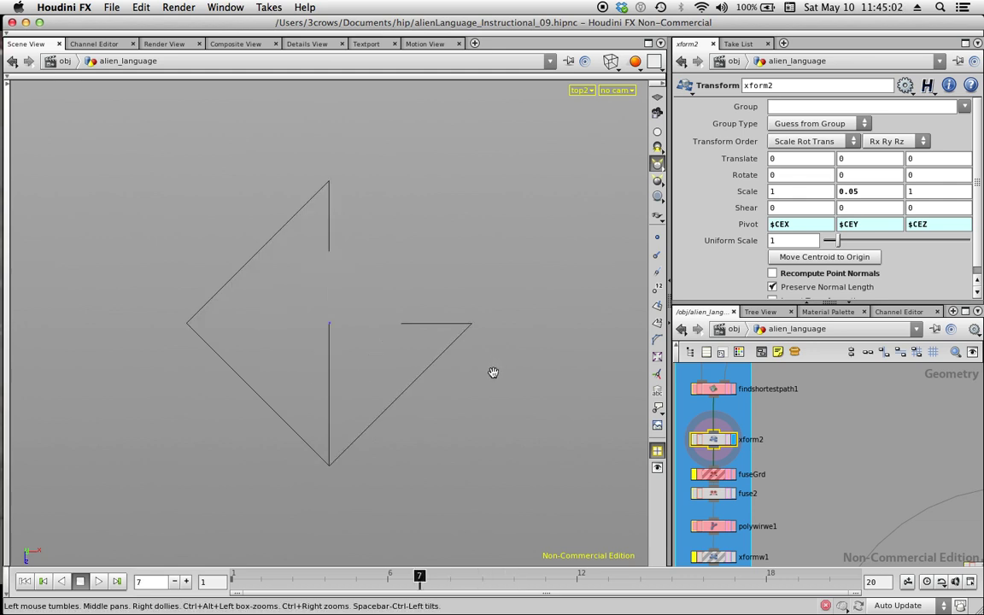
pyautogui.press('Left')
pyautogui.press('Left')
pyautogui.press('Right')
pyautogui.press('Right')
pyautogui.press('Right')
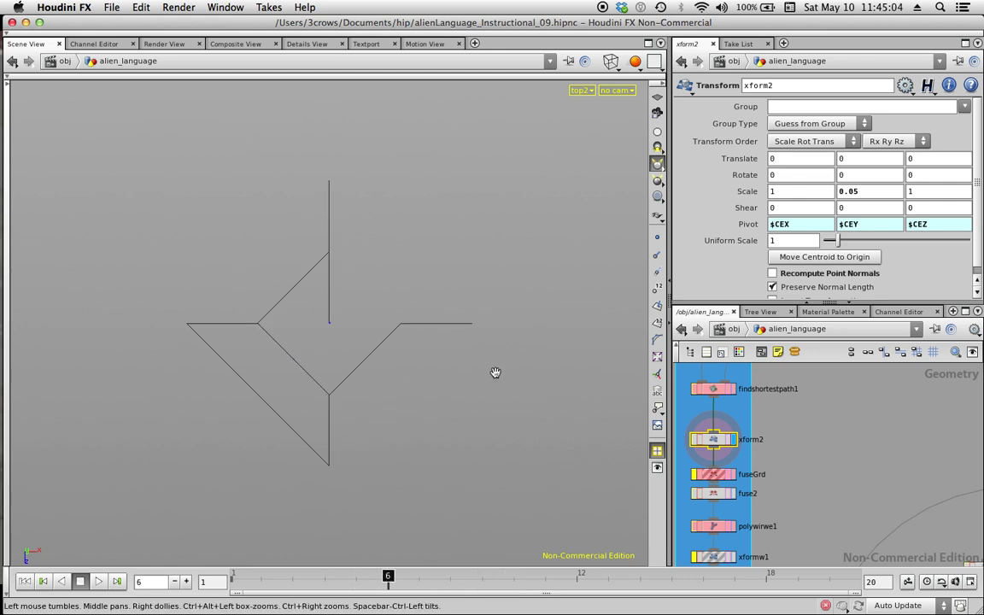
pyautogui.press('Right')
pyautogui.press('Right')
pyautogui.press('Right')
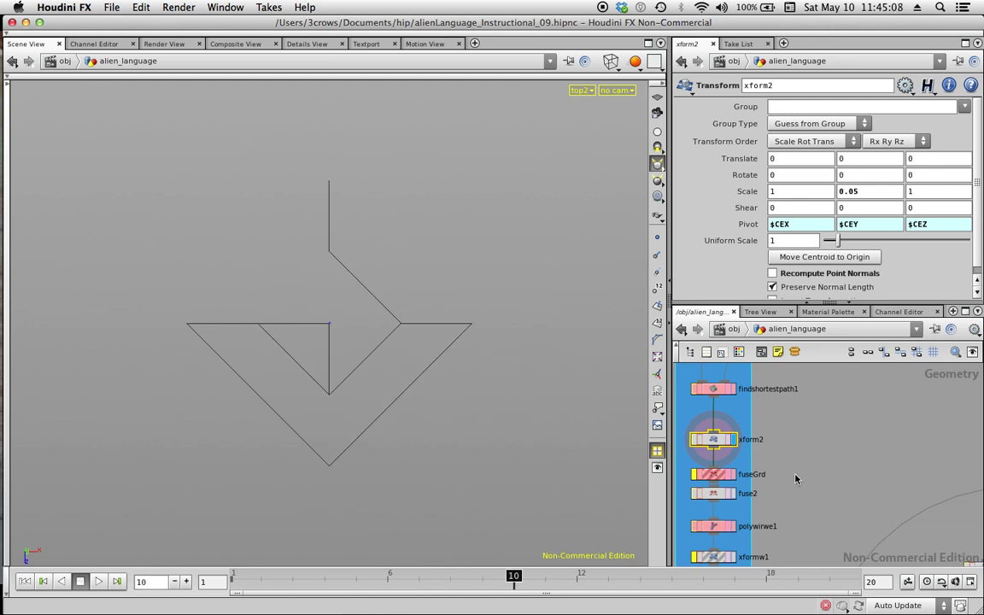
# Display the fuse2 result, followed by the shaded wire tubes of polywirwe1
pyautogui.moveTo(801, 498); pyautogui.dragTo(818, 437, button='middle')
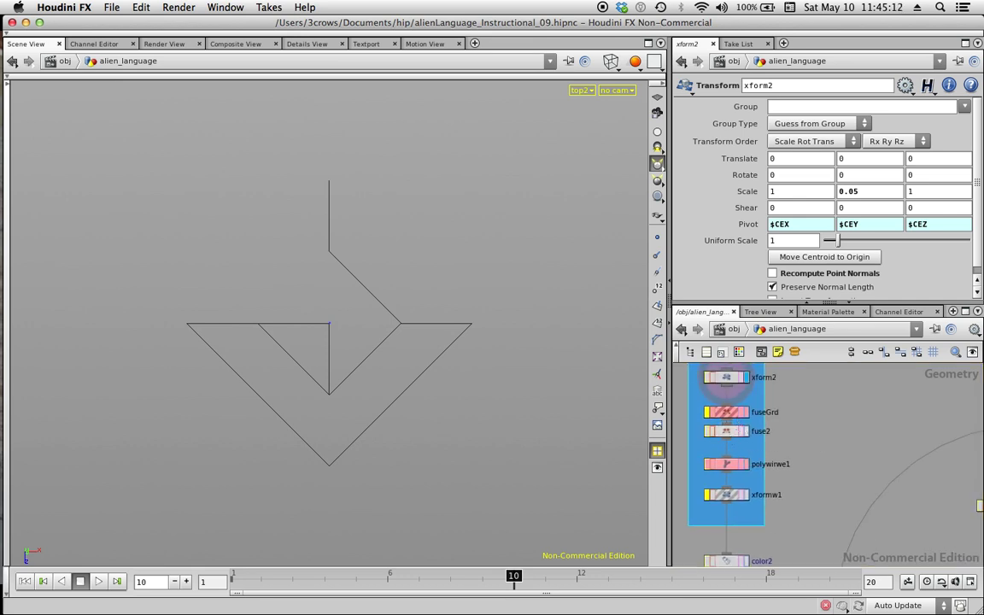
pyautogui.moveTo(729, 437)
pyautogui.mouseDown()
pyautogui.moveTo(738, 449)
pyautogui.moveTo(725, 442)
pyautogui.mouseUp()
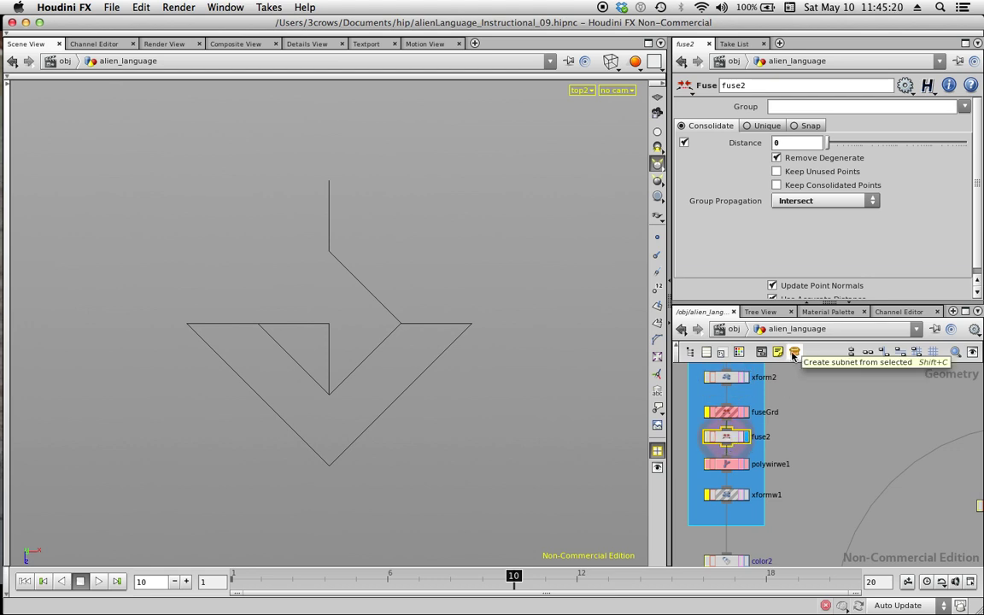
pyautogui.click(744, 464)
pyautogui.click(721, 463)
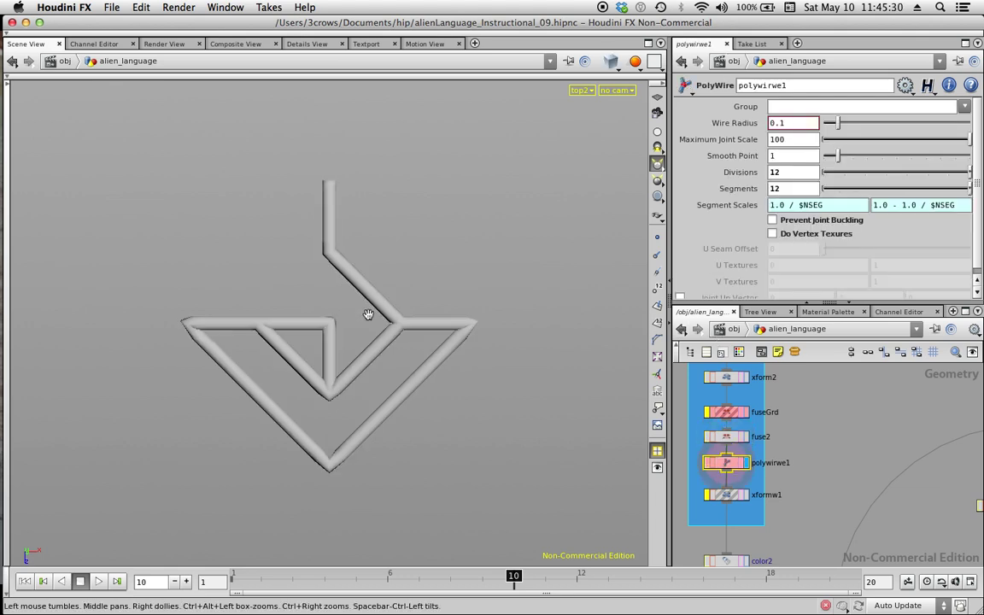
# Inspect the polywirwe1 tubes in perspective and top views, and set their wire radius to 0.05
pyautogui.moveTo(381, 309); pyautogui.dragTo(409, 304, button='right')
pyautogui.moveTo(398, 341); pyautogui.dragTo(419, 413)
pyautogui.hotkey('space', '2')
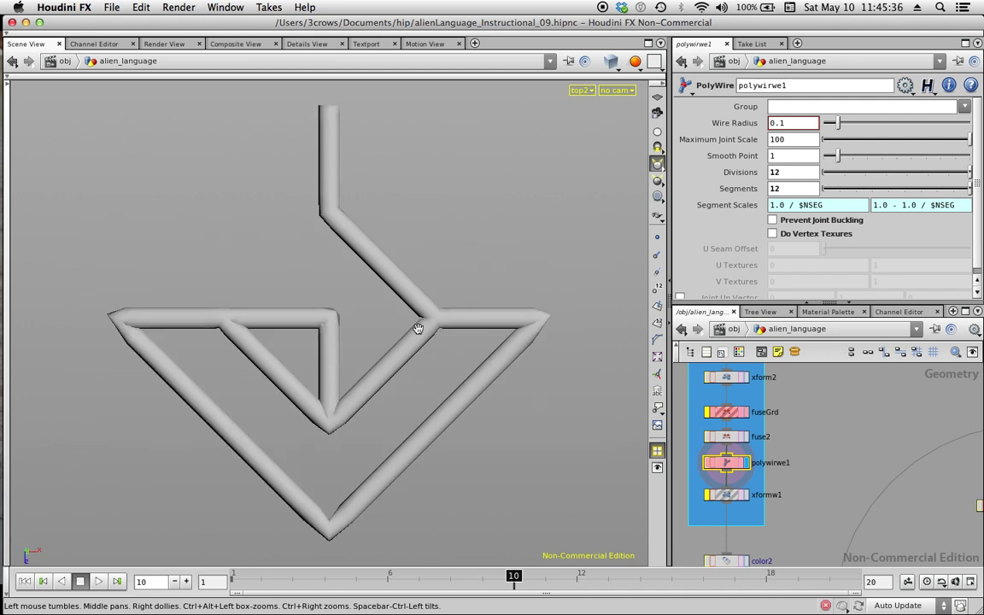
pyautogui.scroll(-3, 433, 322)
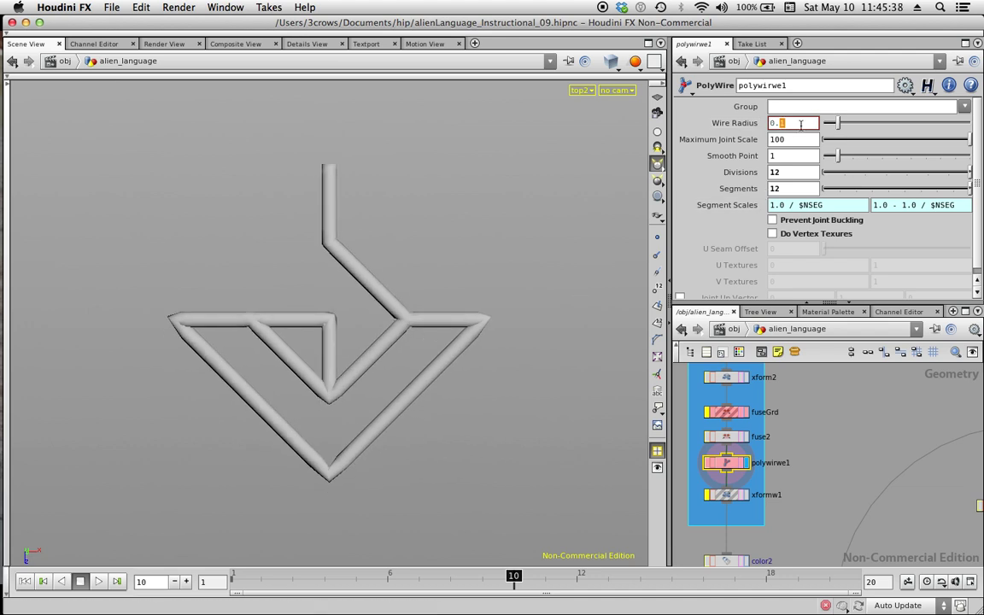
pyautogui.write('5')
pyautogui.press('Return')
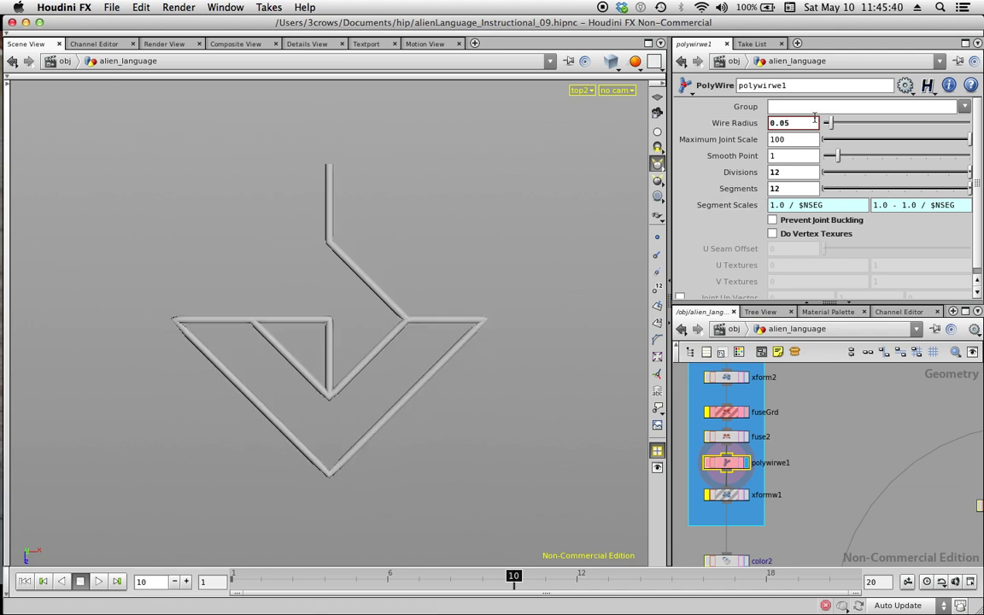
# Step back to frame 3 and forward to frame 8 to compare the thinner tube glyphs
pyautogui.click(822, 437)
pyautogui.moveTo(830, 424); pyautogui.dragTo(827, 446, button='middle')
pyautogui.moveTo(454, 323); pyautogui.dragTo(421, 346, button='right')
pyautogui.press('Left')
pyautogui.press('Left')
pyautogui.press('Left')
pyautogui.press('Left')
pyautogui.press('Left')
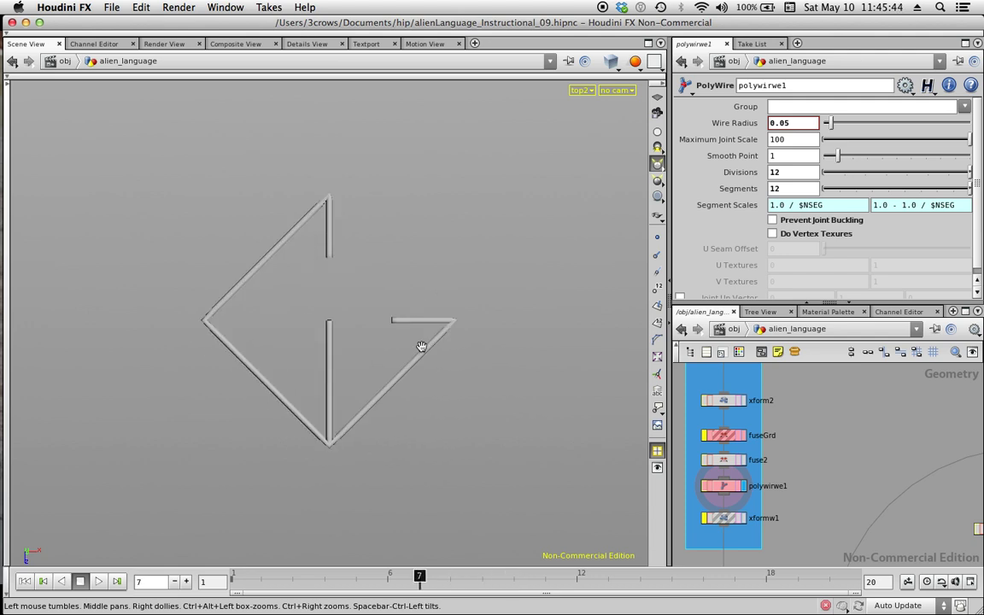
pyautogui.press('Left')
pyautogui.press('Left')
pyautogui.press('Left')
pyautogui.press('Left')
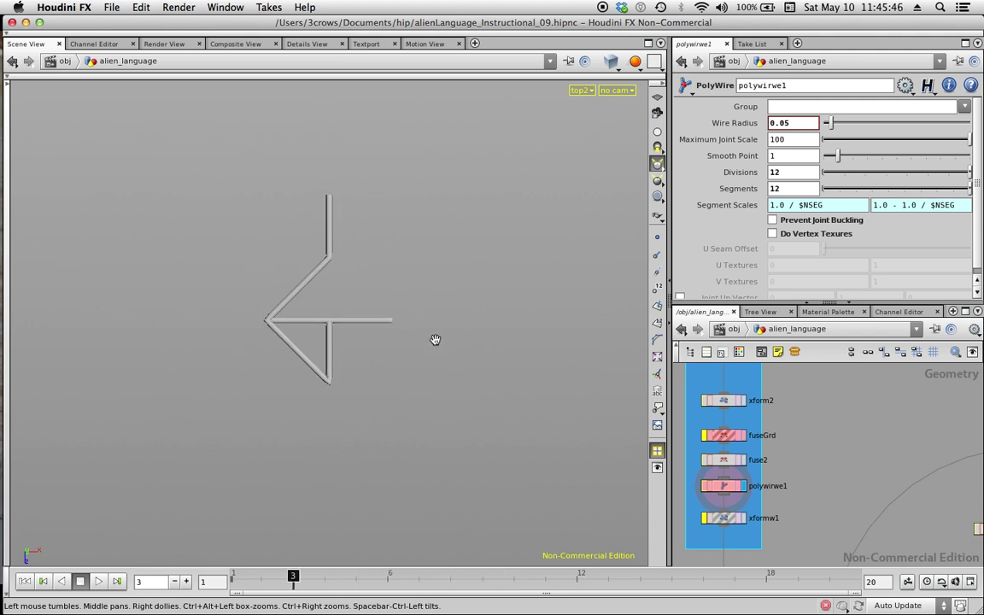
pyautogui.press('Right')
pyautogui.press('Right')
pyautogui.press('Right')
pyautogui.press('Right')
pyautogui.press('Right')
pyautogui.press('Right')
pyautogui.press('Right')
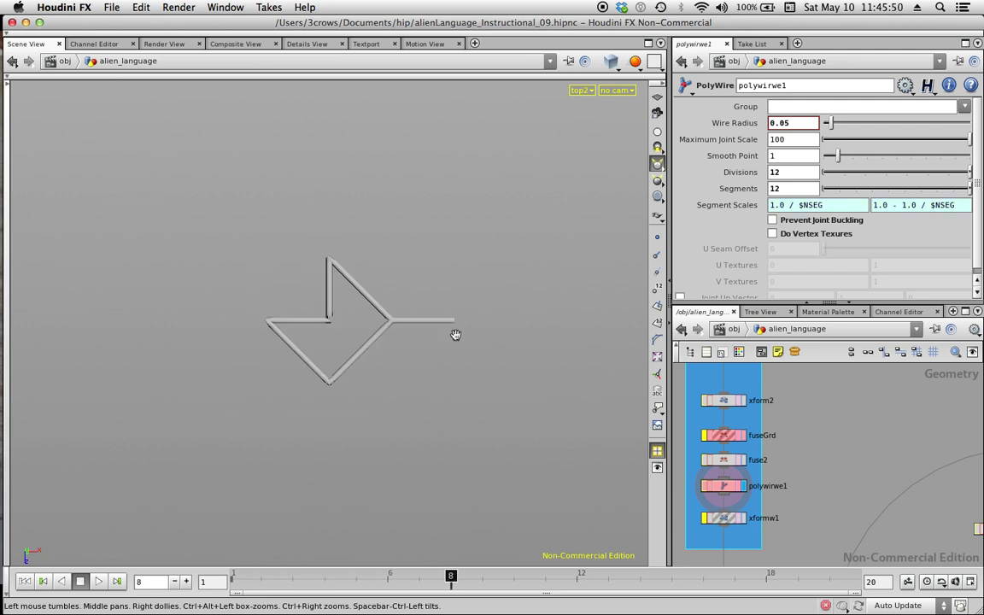
# Display circle1 from the base shapes as a wireframe and examine its divisions setting
pyautogui.moveTo(826, 404); pyautogui.dragTo(833, 524, button='middle')
pyautogui.moveTo(808, 446); pyautogui.dragTo(818, 547, button='middle')
pyautogui.moveTo(766, 433); pyautogui.dragTo(765, 507, button='middle')
pyautogui.moveTo(763, 417); pyautogui.dragTo(775, 536, button='middle')
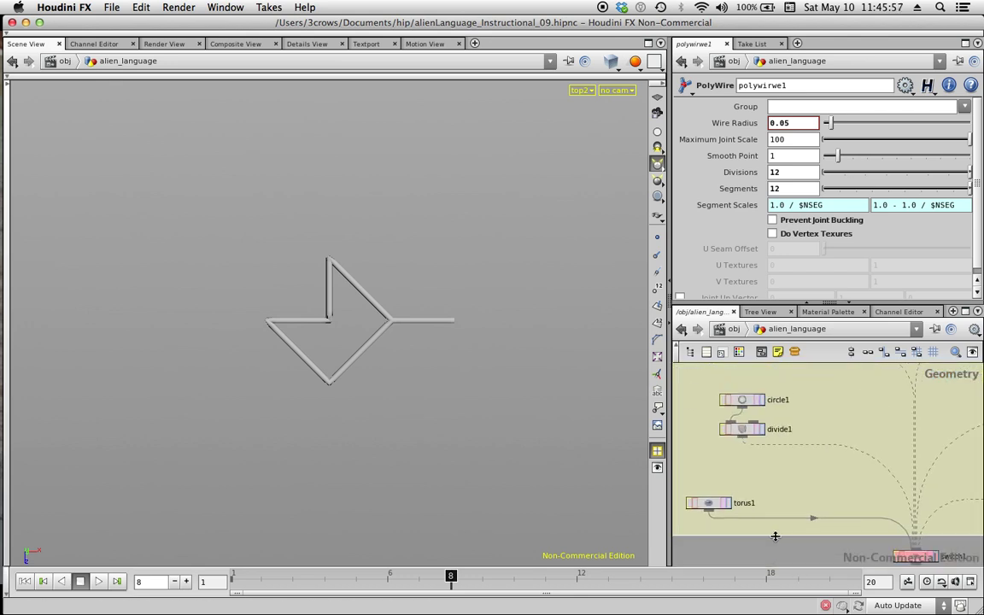
pyautogui.click(762, 400)
pyautogui.click(739, 399)
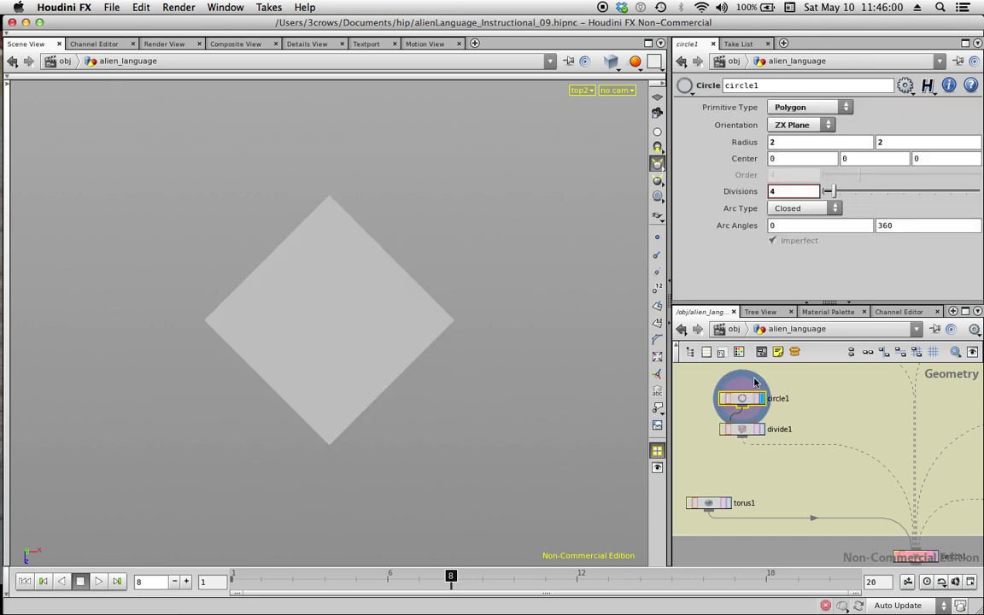
pyautogui.moveTo(337, 341)
pyautogui.mouseDown(button='middle')
pyautogui.moveTo(325, 329)
pyautogui.moveTo(322, 345)
pyautogui.mouseUp(button='middle')
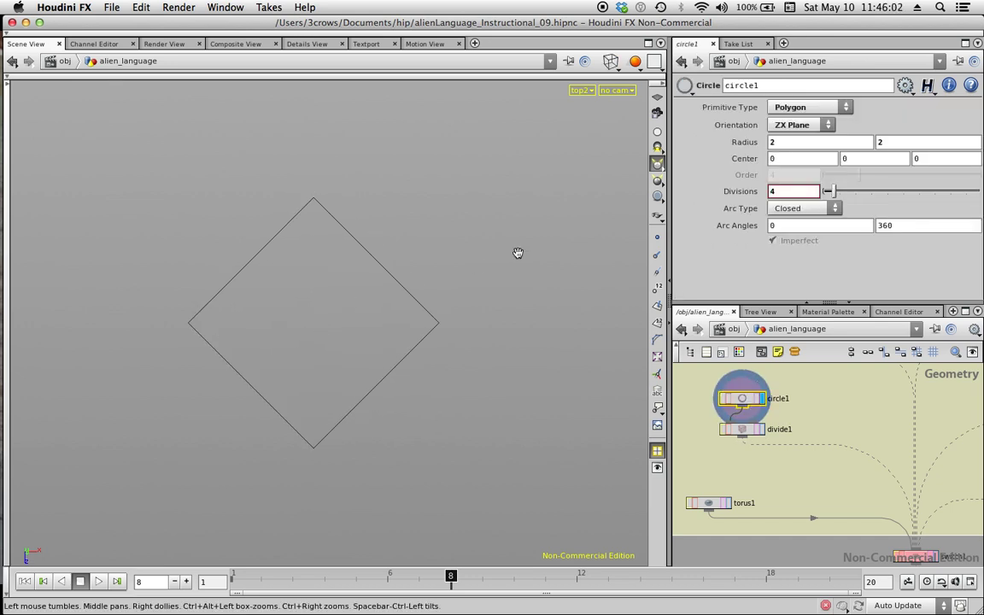
pyautogui.moveTo(789, 194); pyautogui.dragTo(766, 191)
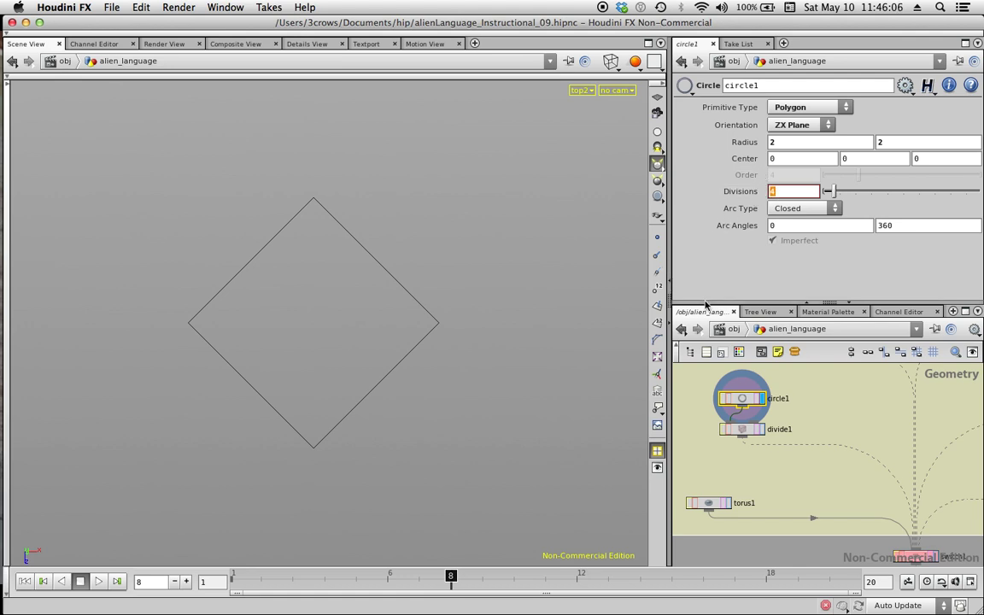
# Display divide1 and examine its Bricker Polygons size and offset settings
pyautogui.click(759, 430)
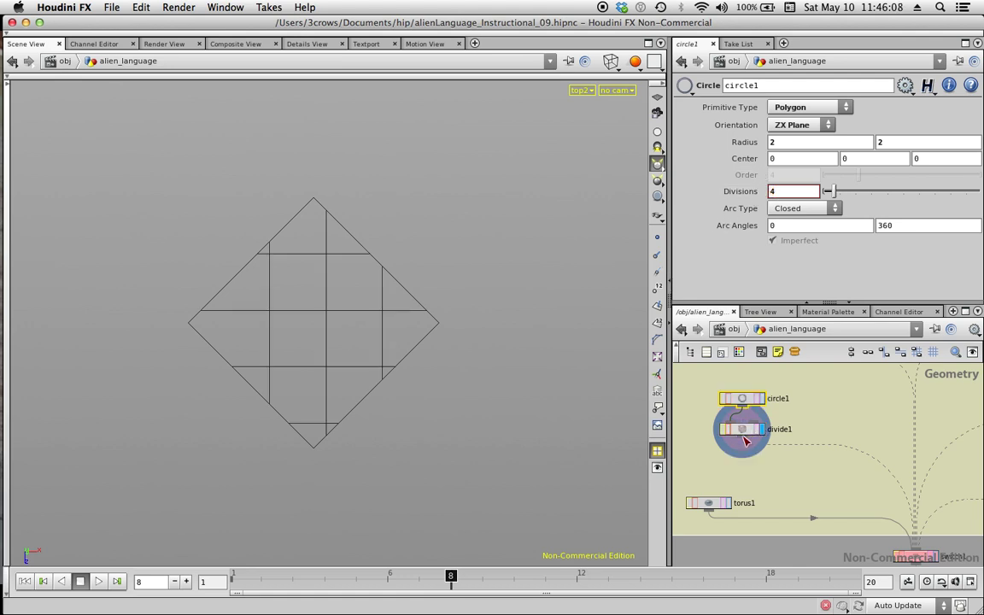
pyautogui.click(743, 436)
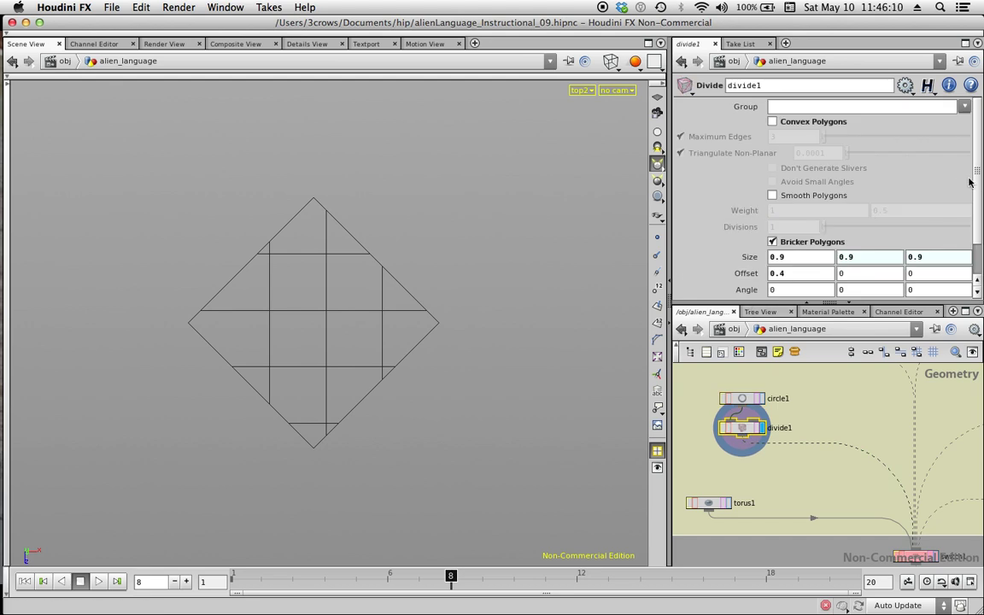
pyautogui.scroll(-2, 975, 232)
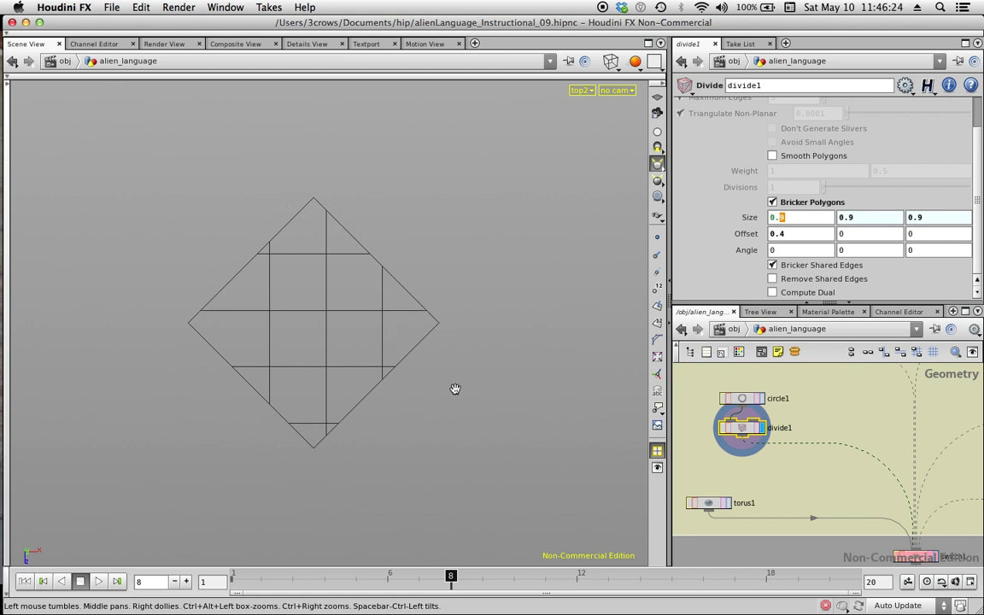
# Set the divisions of circle1 to 12 while keeping divide1 displayed
pyautogui.moveTo(800, 482); pyautogui.dragTo(799, 503, button='middle')
pyautogui.moveTo(703, 431); pyautogui.dragTo(726, 391)
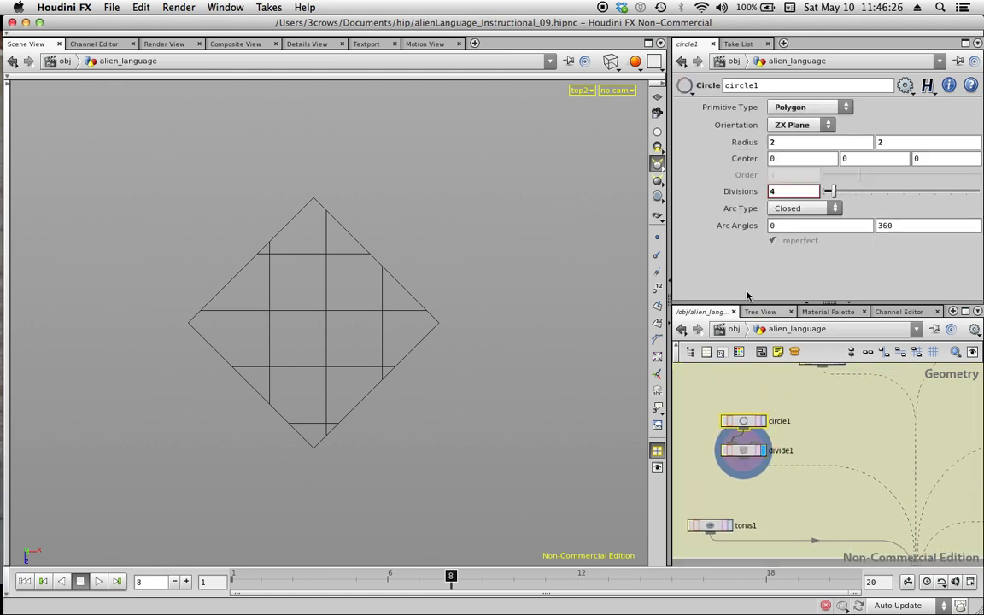
pyautogui.write('12')
pyautogui.click(791, 226)
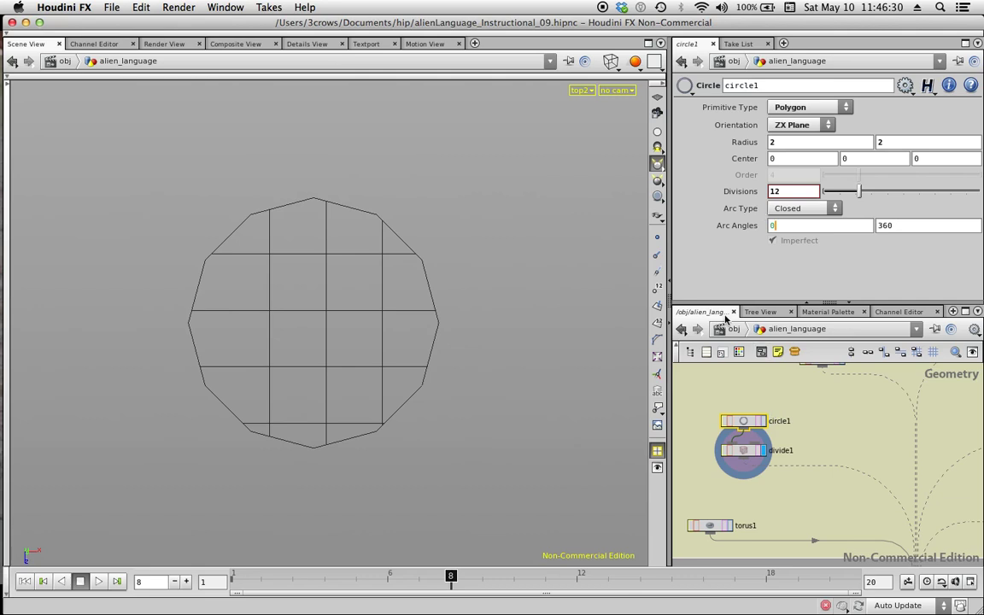
# Set the Bricker Polygons size of divide1 to 1 and its first offset value to 0
pyautogui.click(724, 449)
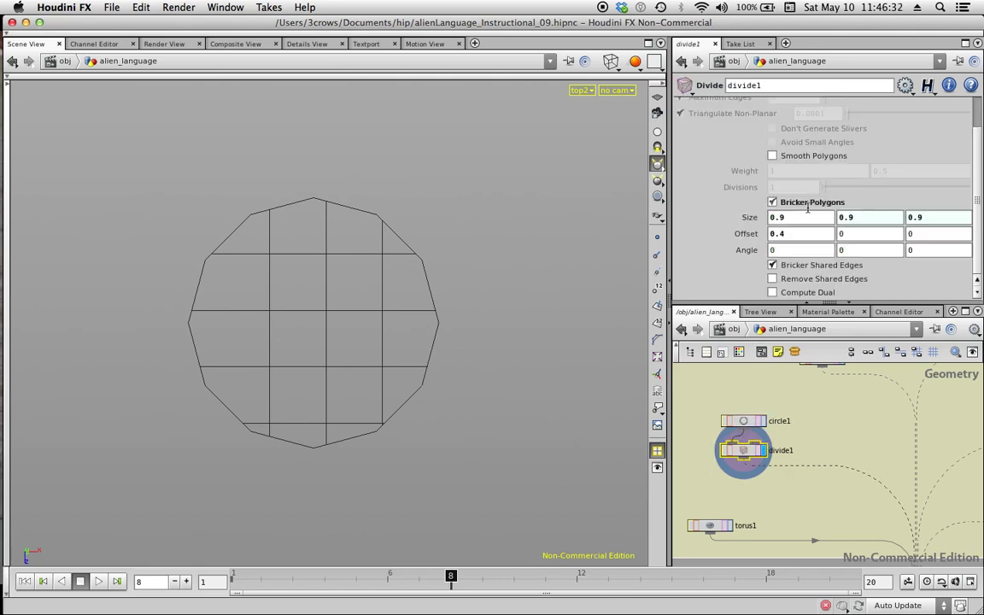
pyautogui.write('1')
pyautogui.press('Tab')
pyautogui.write('0')
pyautogui.press('Tab')
# Set switch1 to input 1 so that divide1 feeds the network
pyautogui.moveTo(805, 506); pyautogui.dragTo(796, 404, button='middle')
pyautogui.moveTo(790, 479); pyautogui.dragTo(770, 494, button='middle')
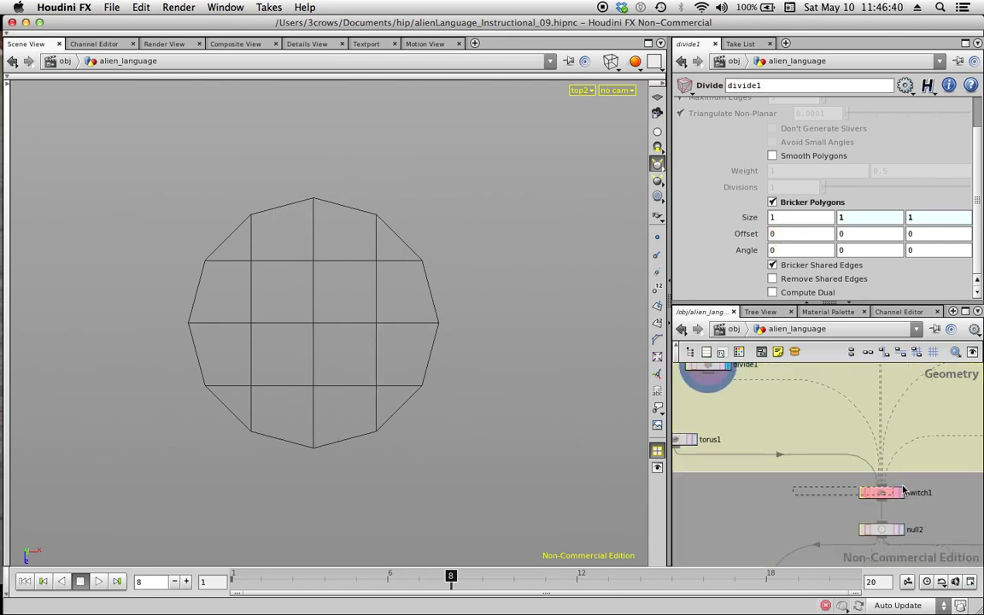
pyautogui.click(883, 492)
pyautogui.moveTo(825, 107); pyautogui.dragTo(837, 112)
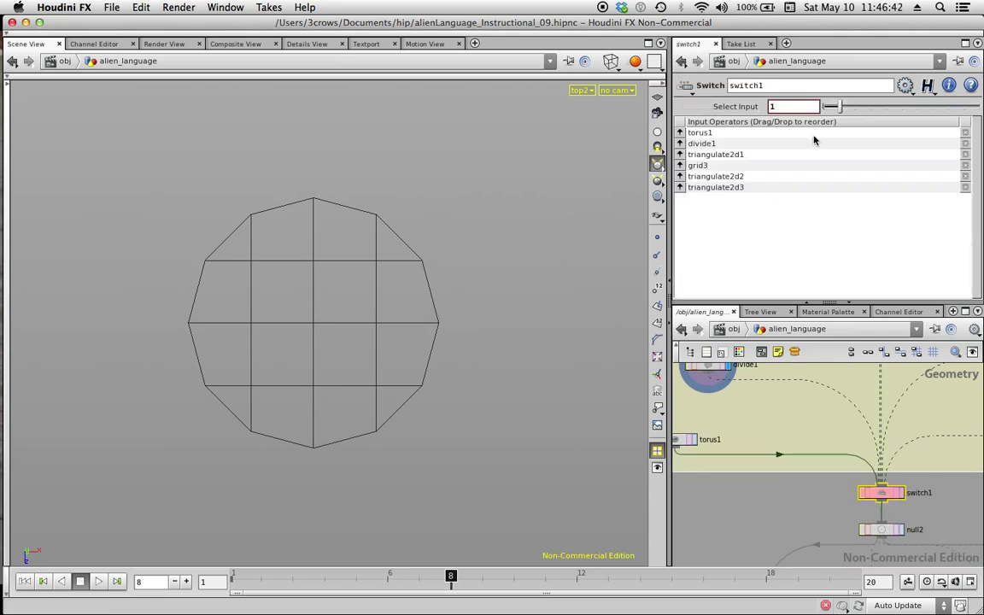
# Display the scattered points of scatter2 in the strokeStarsAndEnds group
pyautogui.moveTo(780, 492); pyautogui.dragTo(799, 346, button='middle')
pyautogui.moveTo(845, 437); pyautogui.dragTo(748, 386, button='middle')
pyautogui.click(848, 449)
pyautogui.click(811, 439)
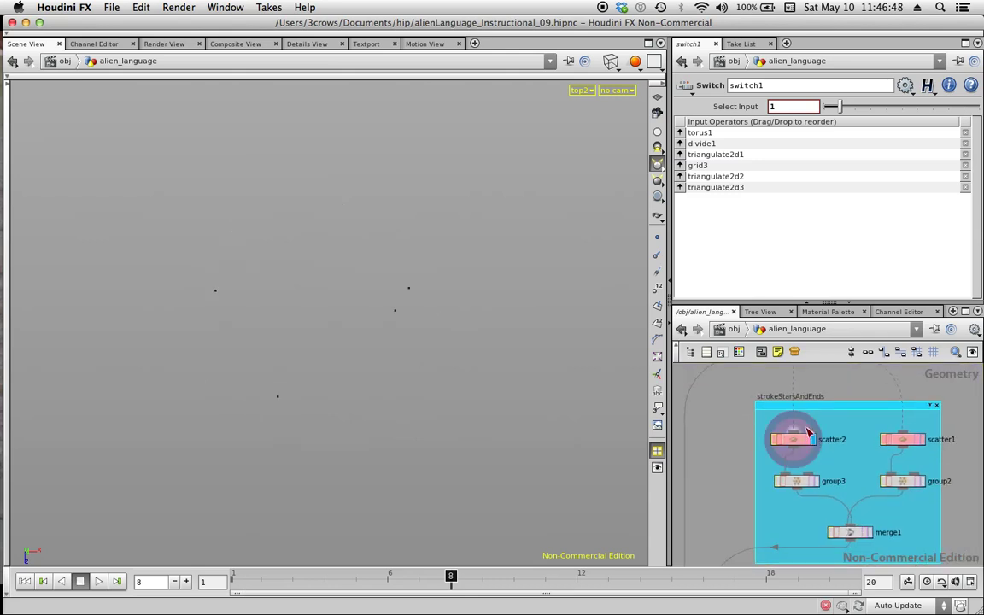
# Display findshortestpath1 and compare its circle-based strokes between frame 8 and the preceding frames
pyautogui.moveTo(796, 511); pyautogui.dragTo(811, 369, button='middle')
pyautogui.click(740, 463)
pyautogui.click(724, 470)
pyautogui.moveTo(698, 359); pyautogui.dragTo(720, 376, button='middle')
pyautogui.press('Left')
pyautogui.press('Left')
pyautogui.press('Right')
pyautogui.press('Right')
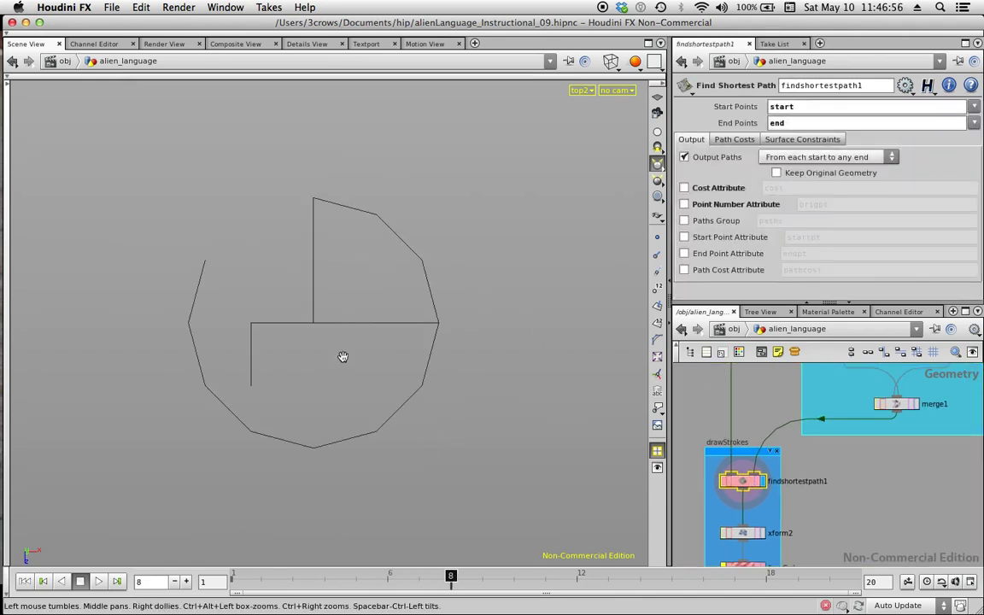
# Step forward past frame 14 to examine more circle-based glyphs, and dismiss the Houdini Error dialog
pyautogui.press('Right')
pyautogui.press('Right')
pyautogui.press('Right')
pyautogui.press('Right')
pyautogui.press('Right')
pyautogui.press('Right')
pyautogui.press('Right')
pyautogui.press('Right')
pyautogui.press('Right')
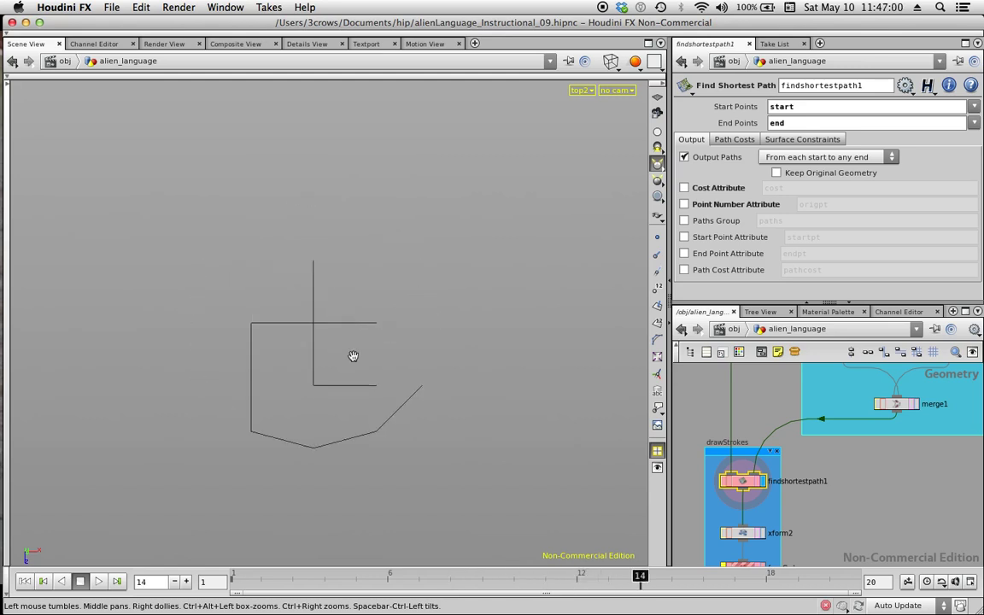
pyautogui.press('Right')
pyautogui.press('Right')
pyautogui.press('Right')
pyautogui.press('Right')
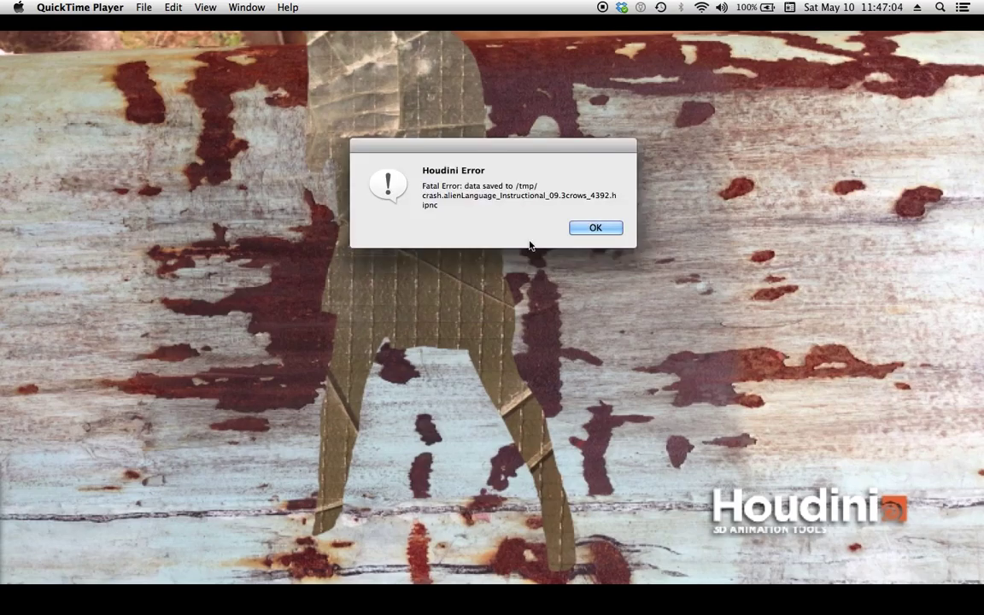
pyautogui.click(612, 234)
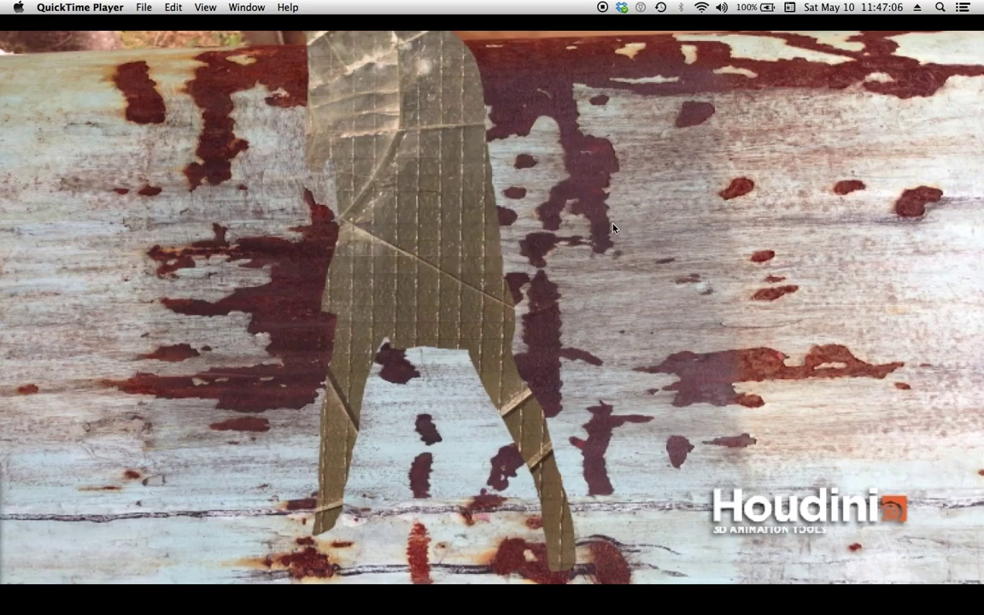